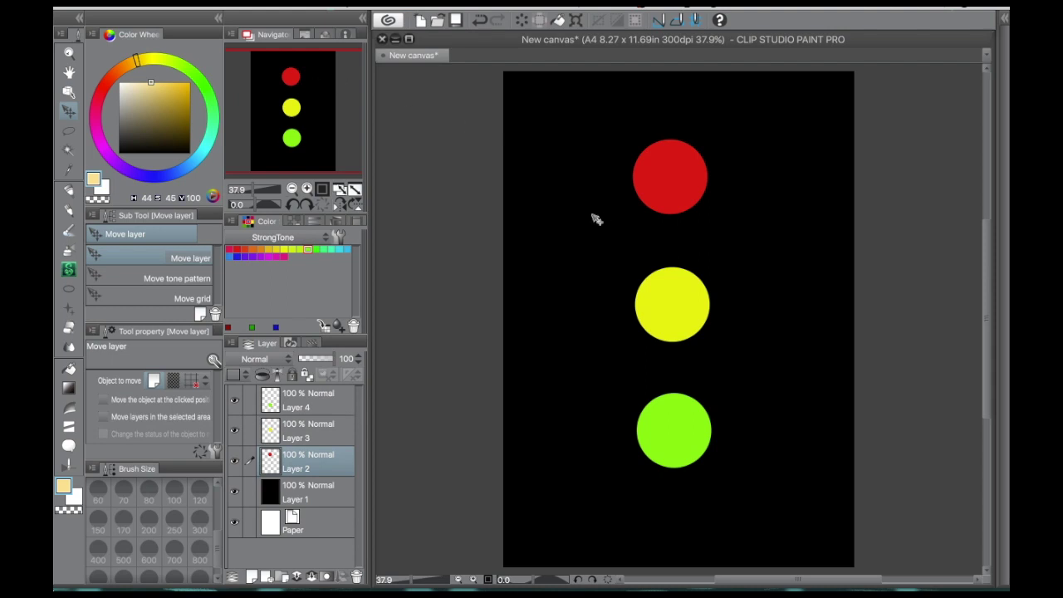
Step: Lasso the red circle, paste a copy onto a new layer, and deselect
{"action": "left_click", "coordinate": [69, 130]}
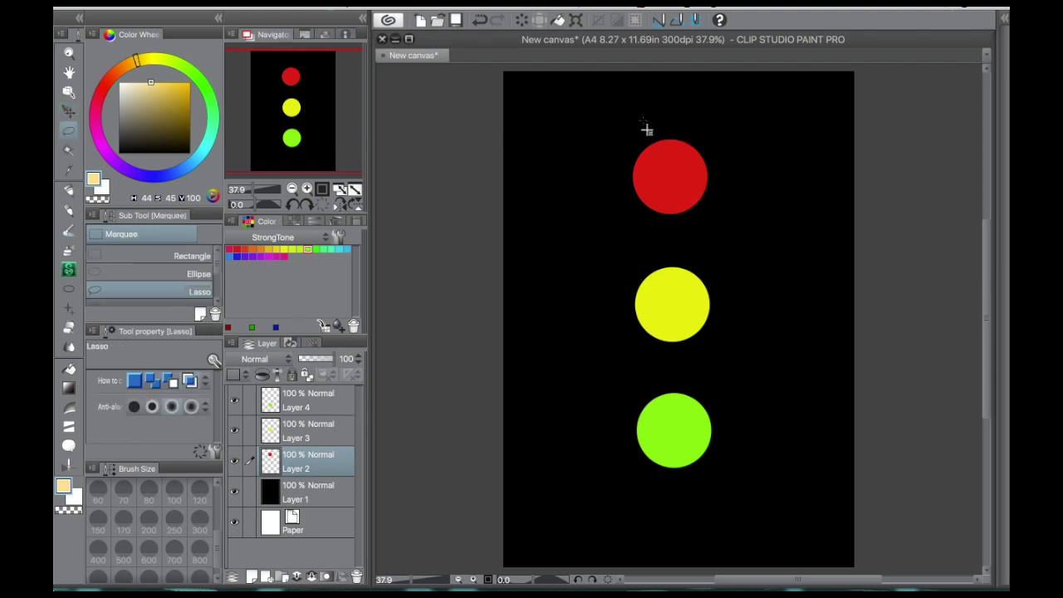
{"action": "mouse_move", "coordinate": [648, 111]}
{"action": "left_mouse_down"}
{"action": "mouse_move", "coordinate": [632, 243]}
{"action": "mouse_move", "coordinate": [760, 216]}
{"action": "mouse_move", "coordinate": [648, 119]}
{"action": "left_mouse_up"}
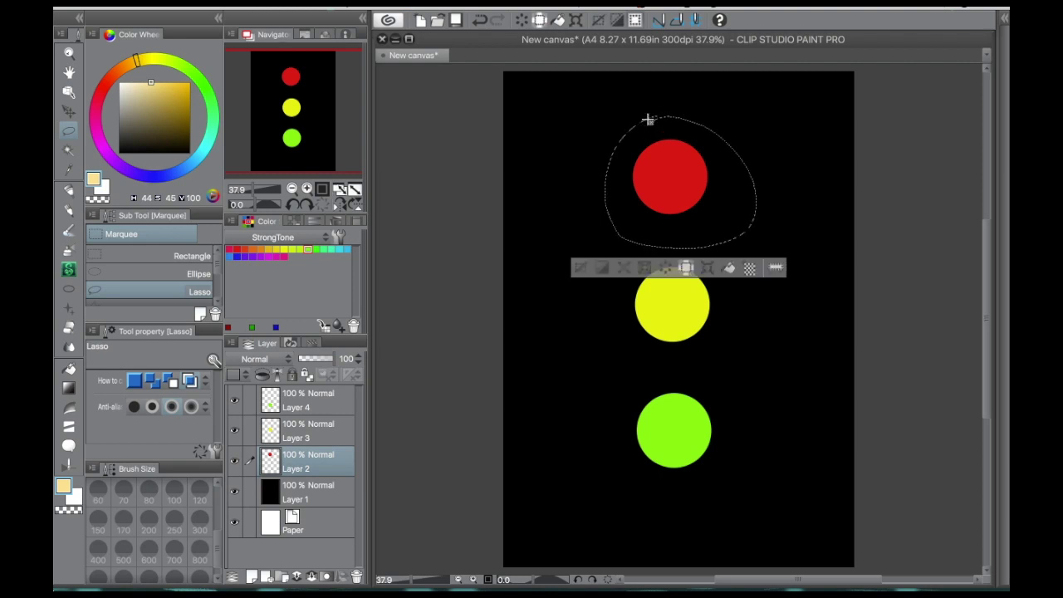
{"action": "key", "text": "ctrl+c"}
{"action": "key", "text": "ctrl+v"}
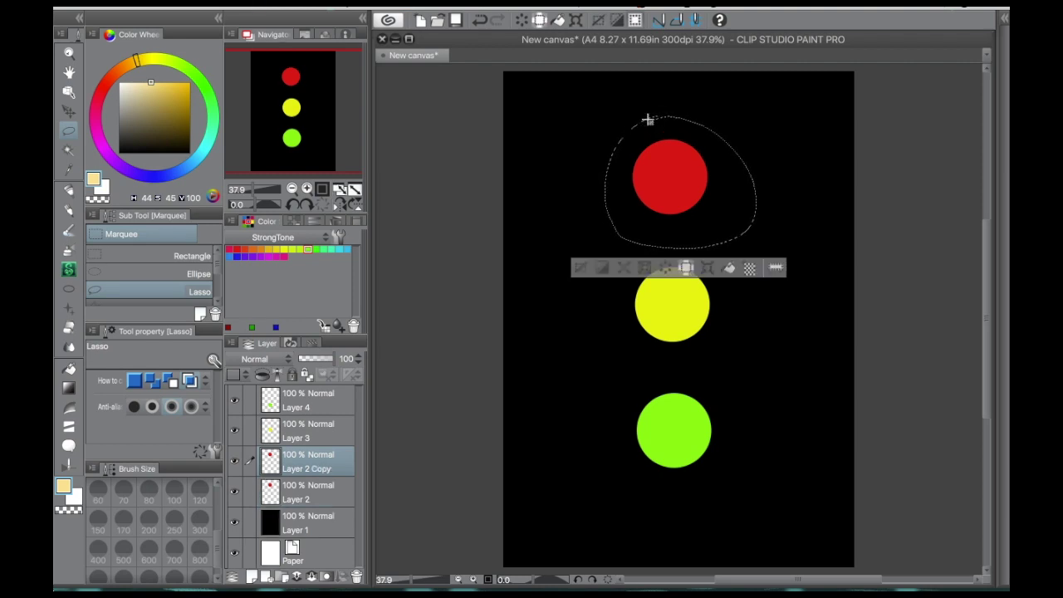
{"action": "key", "text": "ctrl+d"}
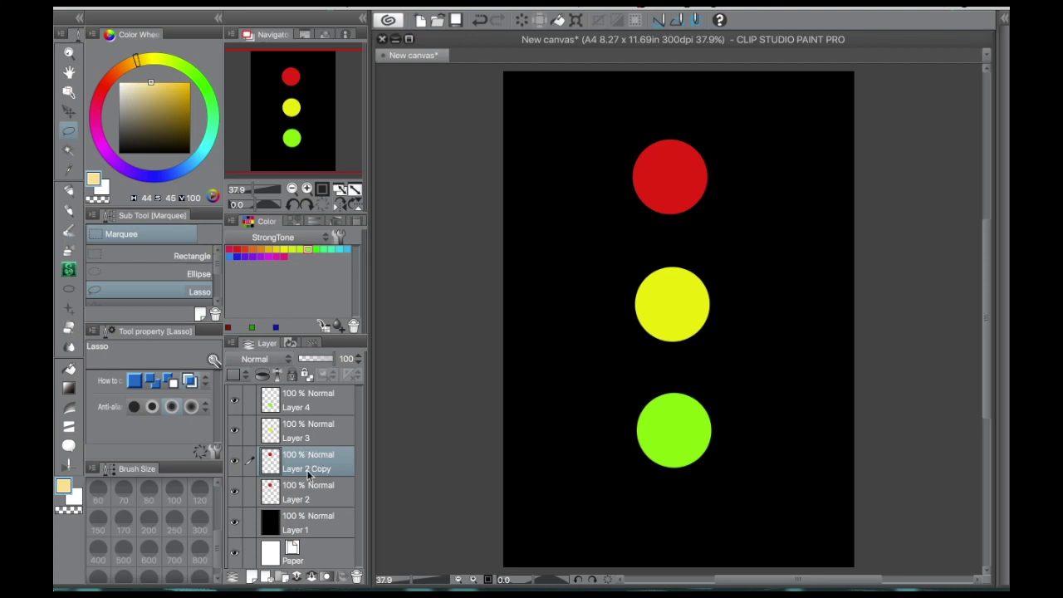
Step: Move Layer 2 Copy beneath Layer 2 and bring up the Filter > Blur options
{"action": "left_click_drag", "start_coordinate": [317, 471], "coordinate": [324, 504]}
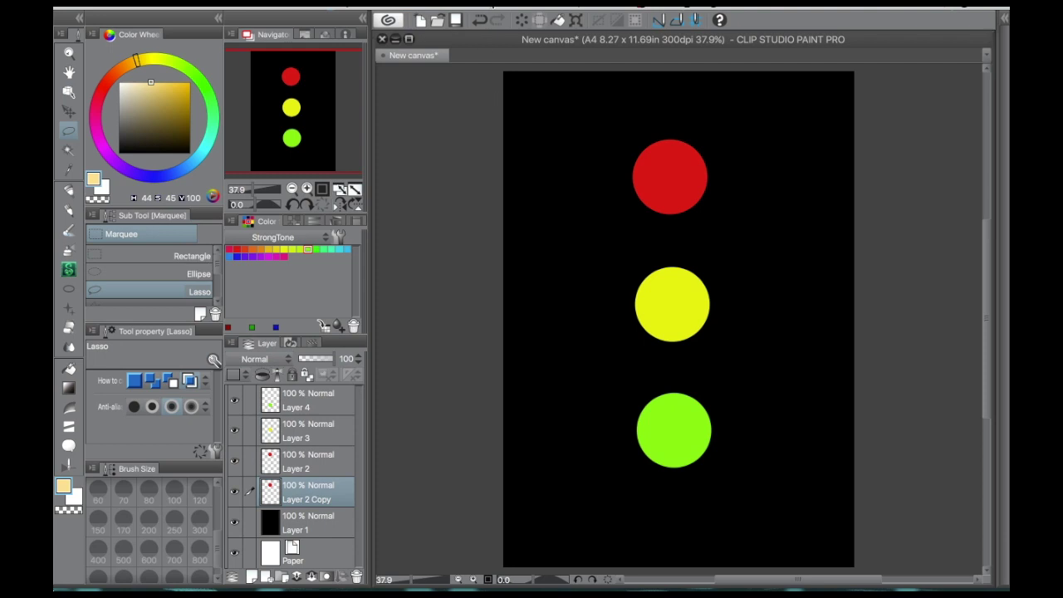
{"action": "left_click", "coordinate": [488, 8]}
{"action": "mouse_move", "coordinate": [506, 23]}
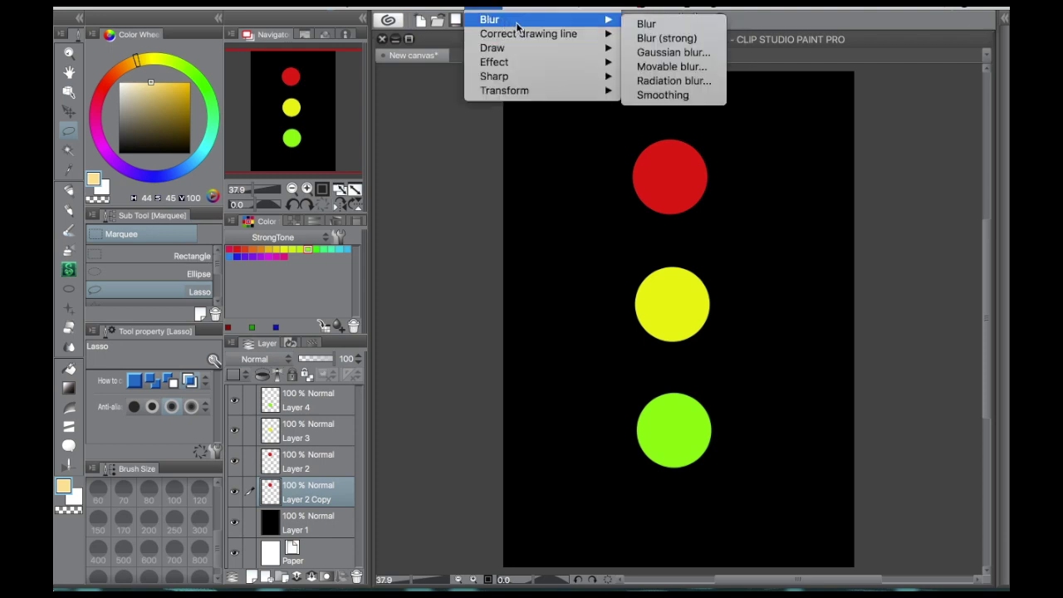
Step: Apply a Gaussian blur with an area of about 170 (170.79) to Layer 2 Copy
{"action": "left_click", "coordinate": [661, 57]}
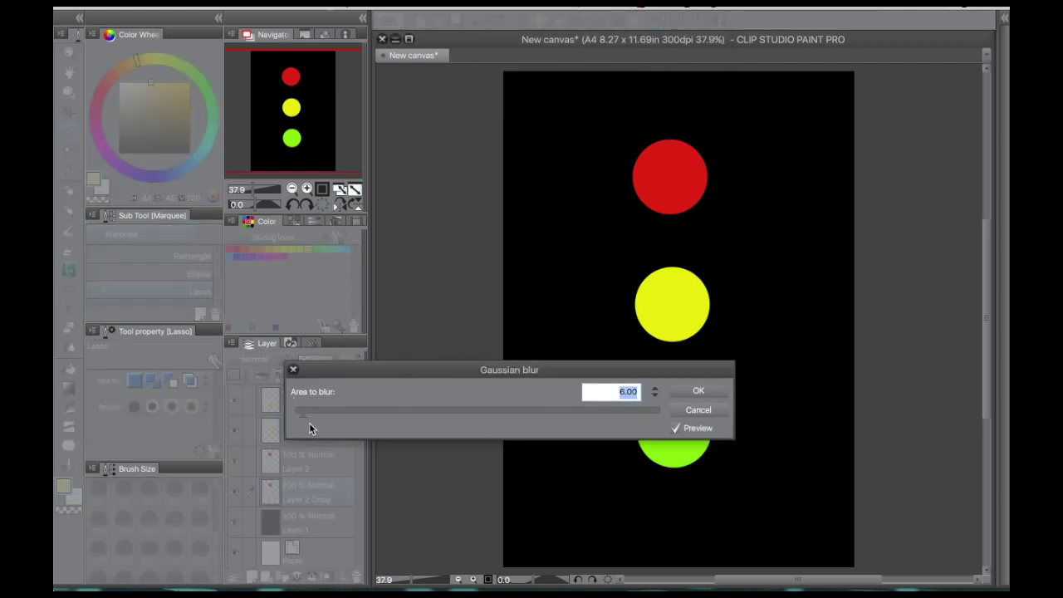
{"action": "left_click_drag", "start_coordinate": [305, 418], "coordinate": [326, 418]}
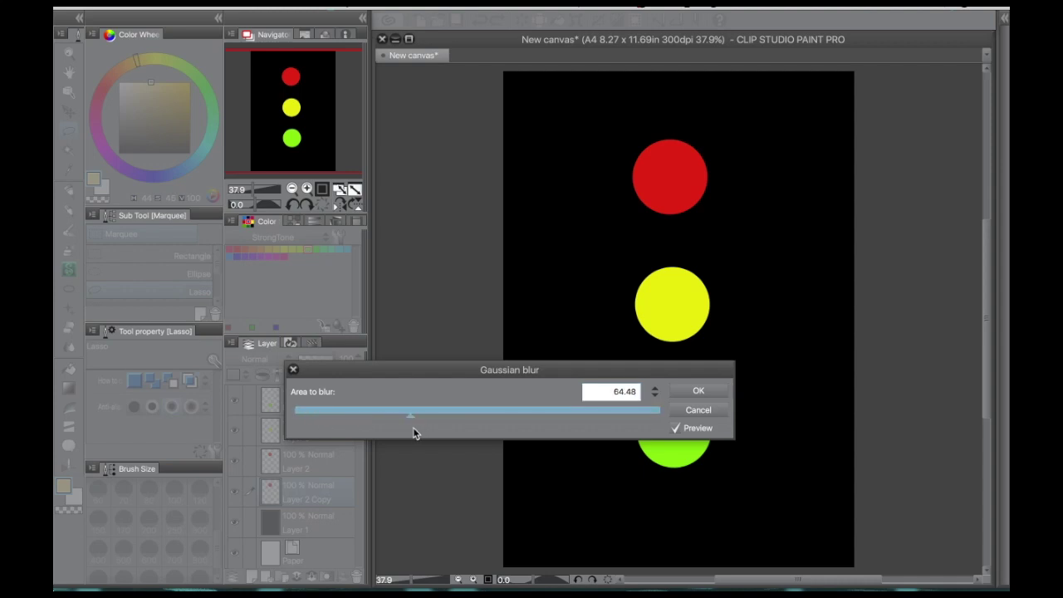
{"action": "left_click_drag", "start_coordinate": [412, 433], "coordinate": [421, 435]}
{"action": "mouse_move", "coordinate": [502, 432]}
{"action": "left_mouse_down"}
{"action": "mouse_move", "coordinate": [506, 415]}
{"action": "mouse_move", "coordinate": [521, 424]}
{"action": "left_mouse_up"}
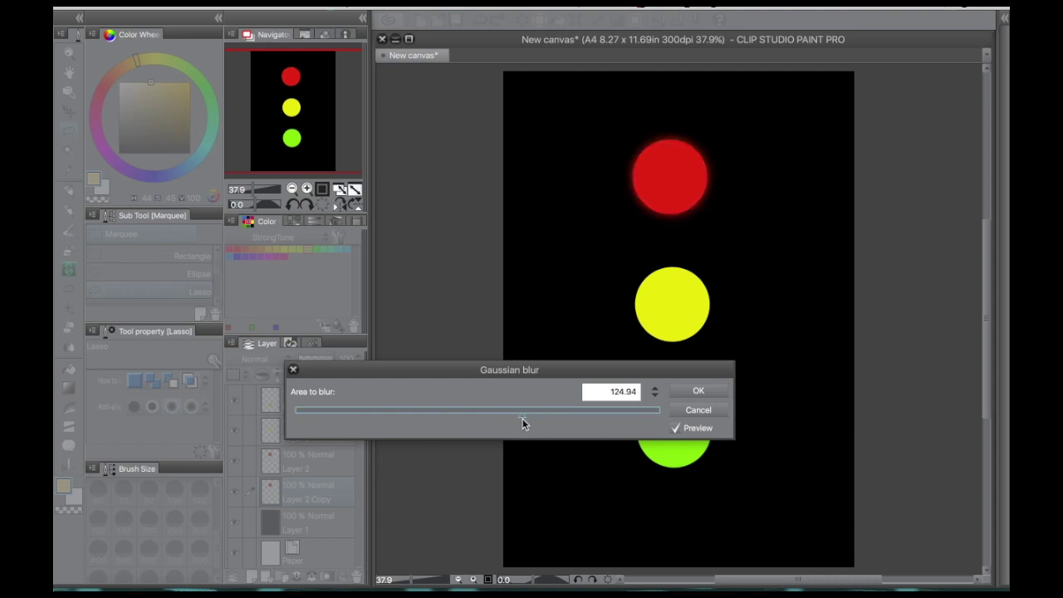
{"action": "mouse_move", "coordinate": [523, 418]}
{"action": "left_mouse_down"}
{"action": "mouse_move", "coordinate": [495, 417]}
{"action": "mouse_move", "coordinate": [542, 422]}
{"action": "left_mouse_up"}
{"action": "left_click", "coordinate": [542, 419]}
{"action": "left_click_drag", "start_coordinate": [542, 416], "coordinate": [585, 425]}
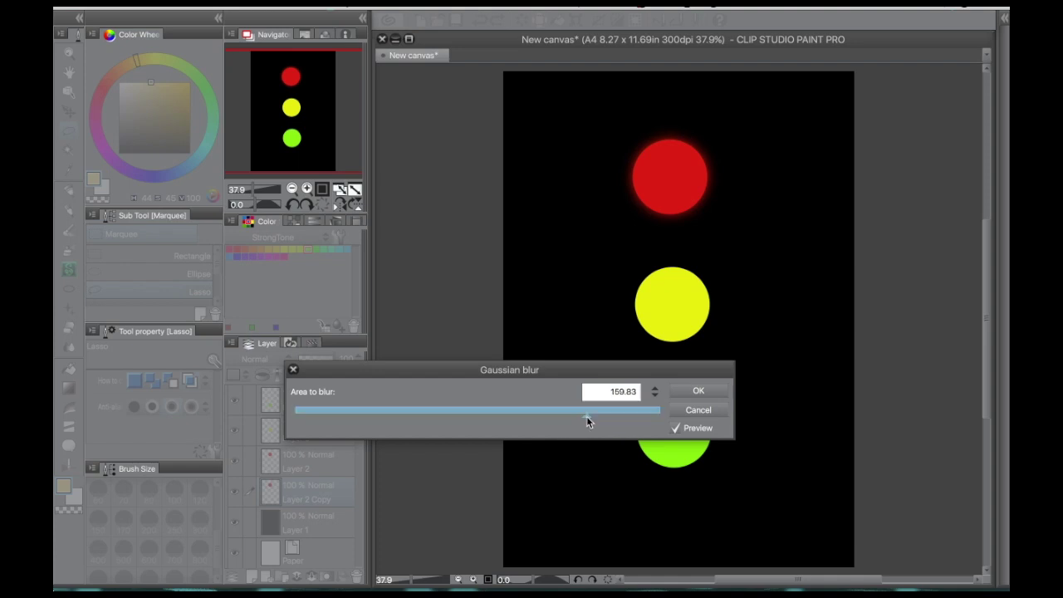
{"action": "mouse_move", "coordinate": [589, 417]}
{"action": "left_mouse_down"}
{"action": "mouse_move", "coordinate": [570, 417]}
{"action": "mouse_move", "coordinate": [606, 420]}
{"action": "left_mouse_up"}
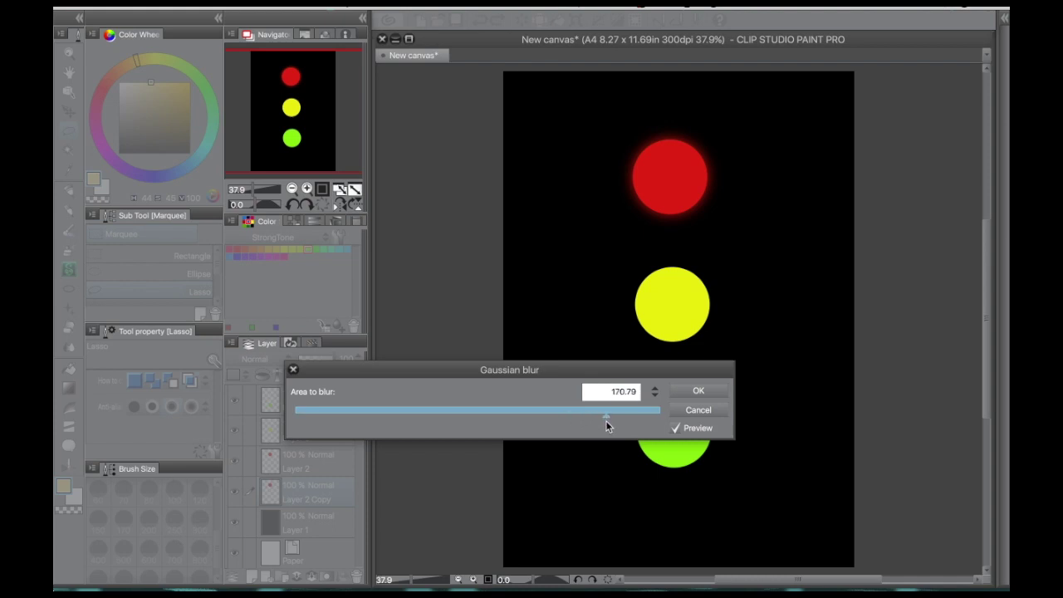
{"action": "left_click", "coordinate": [699, 391]}
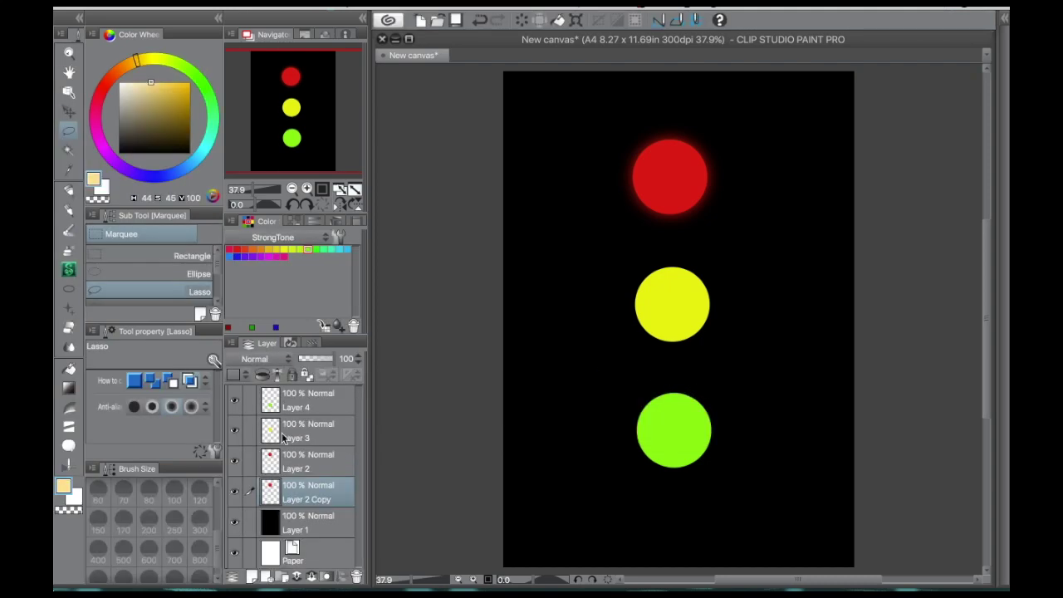
{"action": "left_click", "coordinate": [313, 462]}
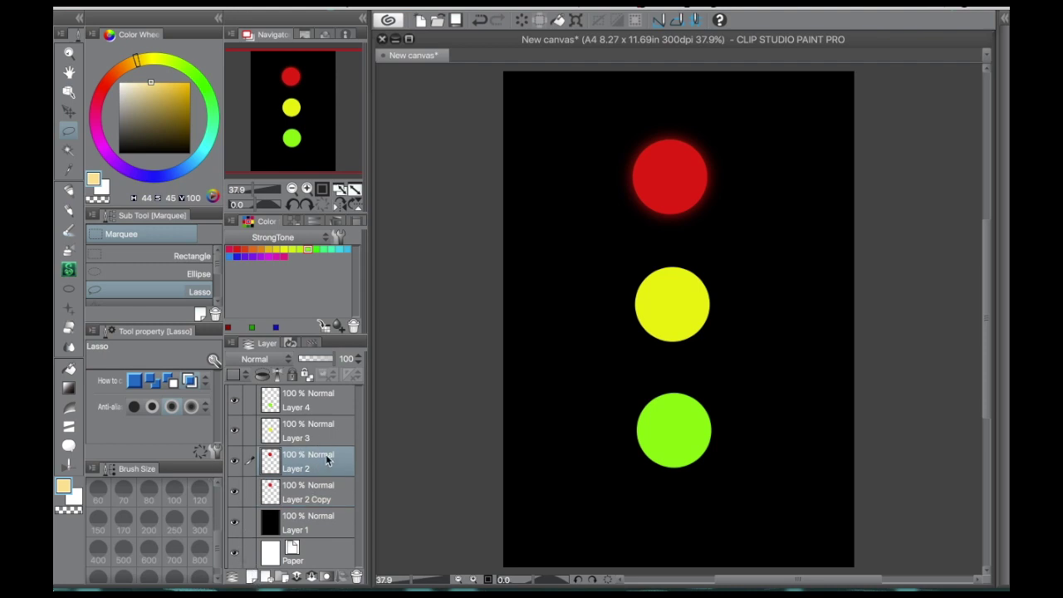
{"action": "left_click", "coordinate": [235, 461]}
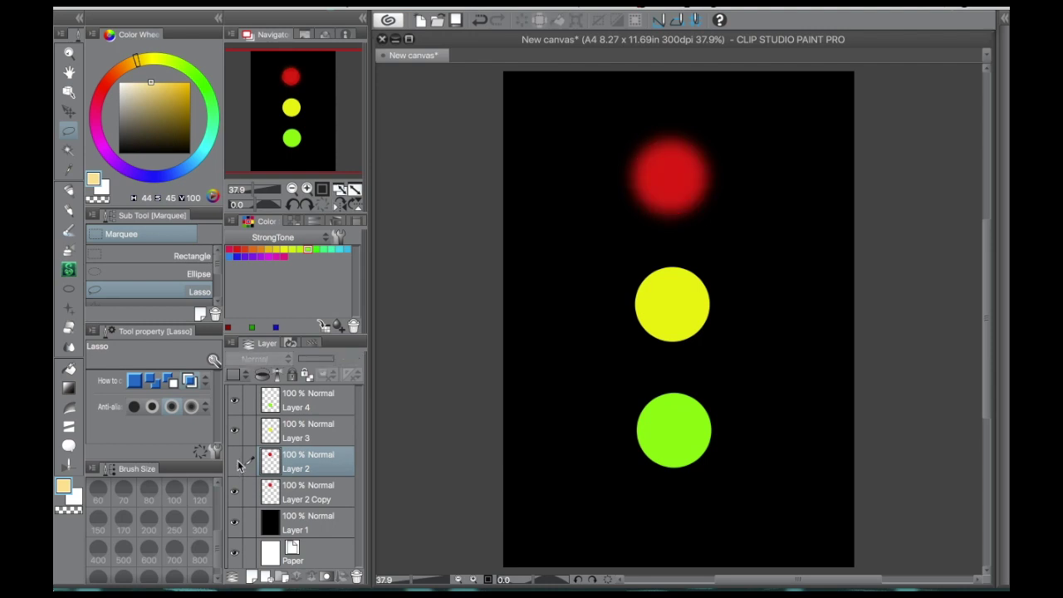
{"action": "left_click", "coordinate": [235, 461]}
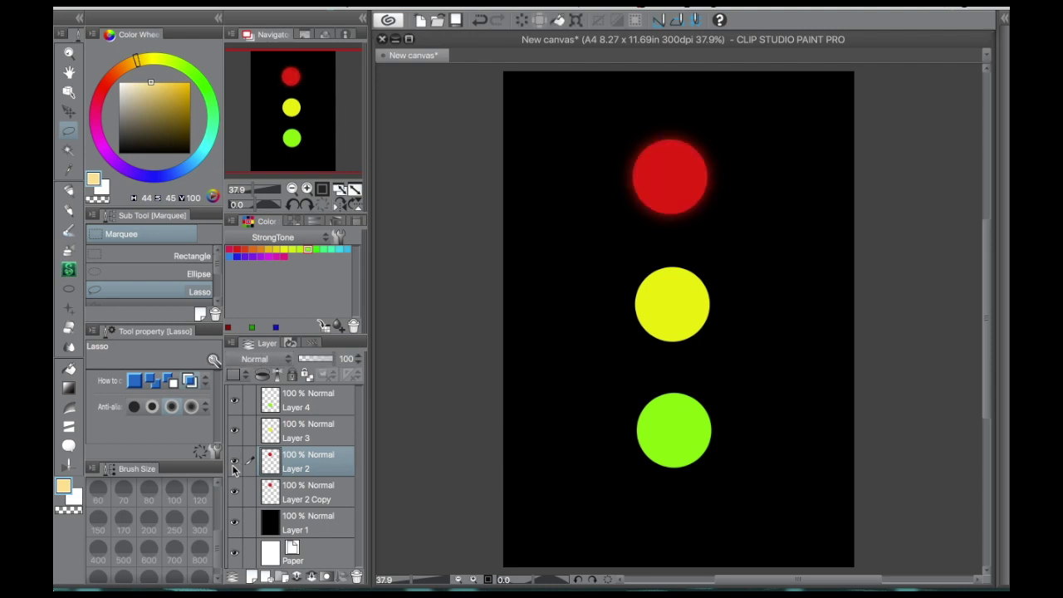
{"action": "left_click", "coordinate": [236, 462]}
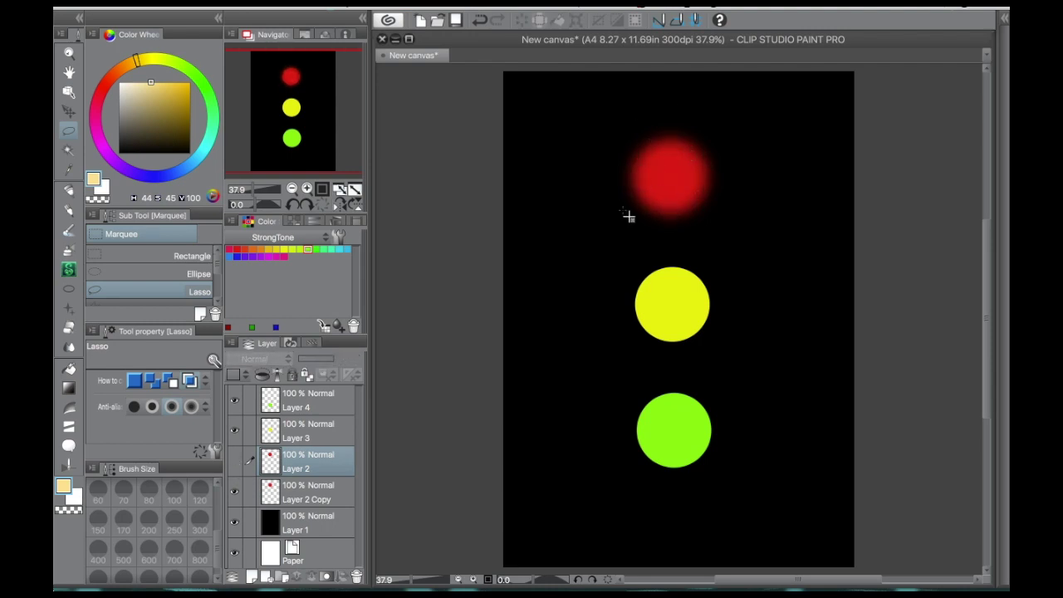
{"action": "left_click", "coordinate": [234, 463]}
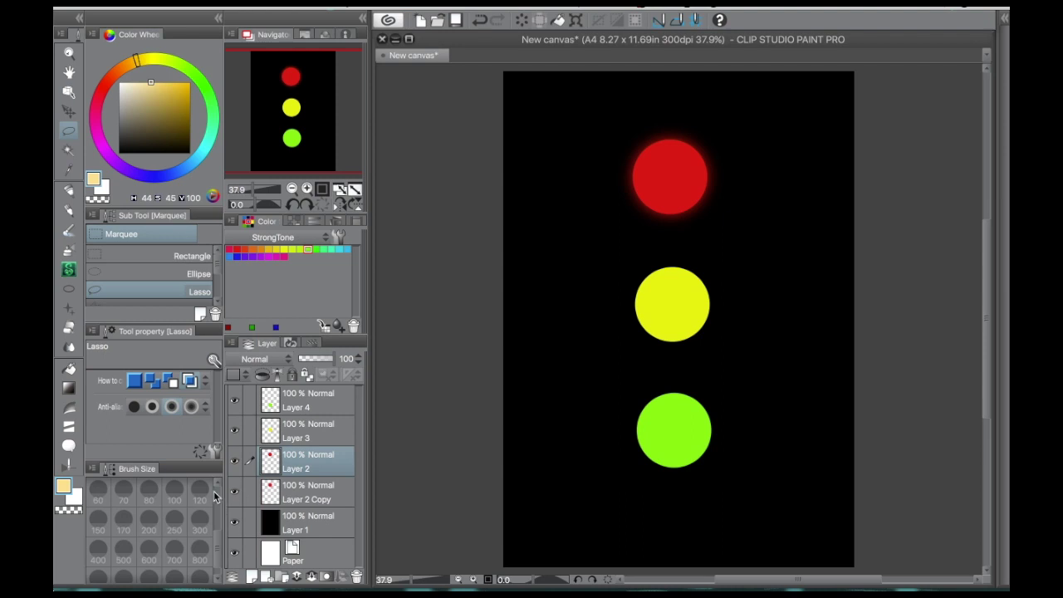
Step: Add a new Screen-mode layer and eyedrop the red from the red circle
{"action": "left_click", "coordinate": [253, 579]}
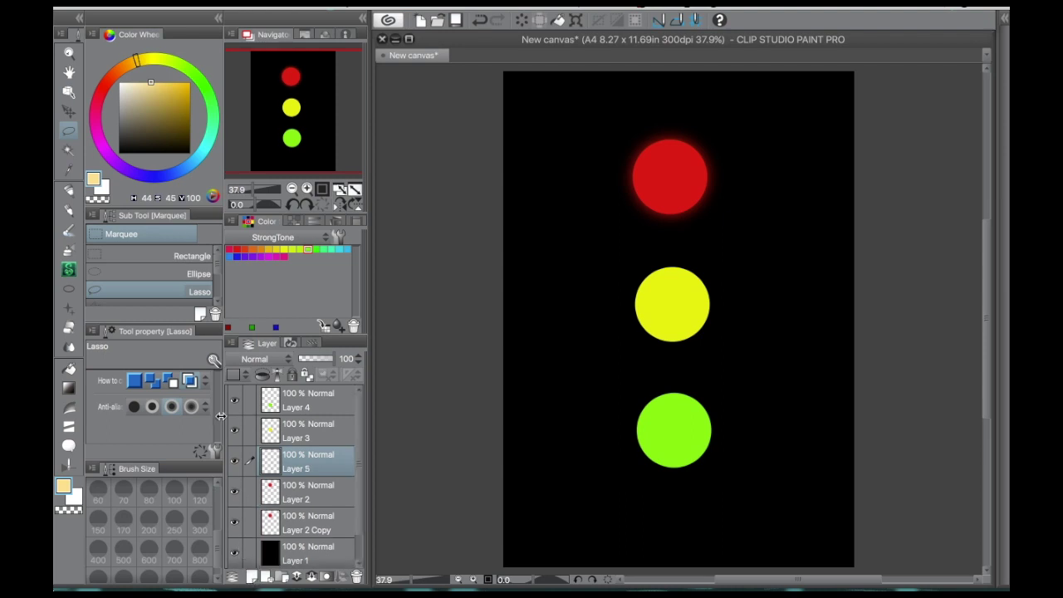
{"action": "left_click", "coordinate": [278, 362]}
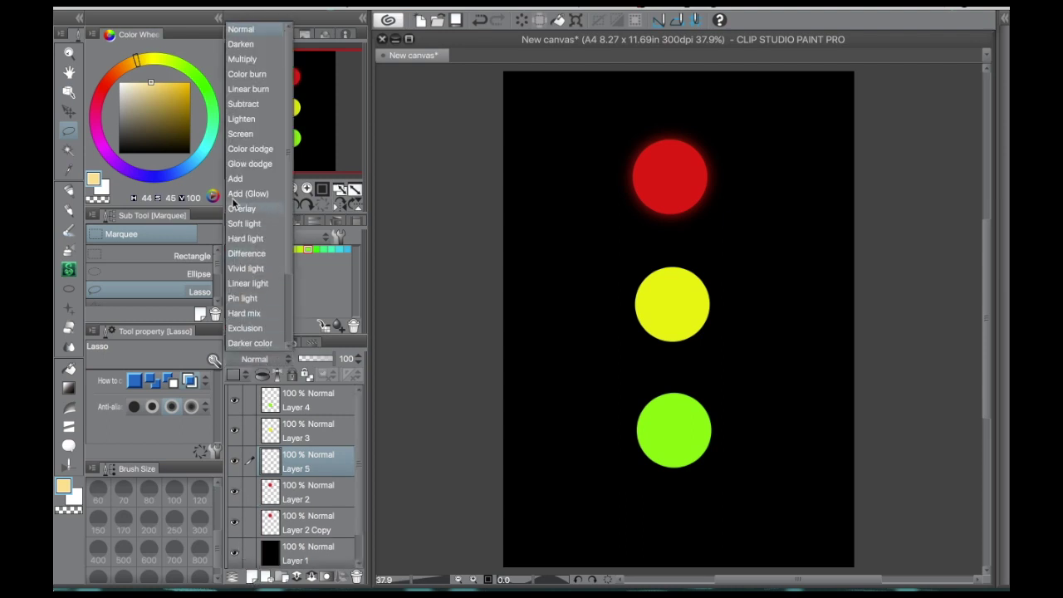
{"action": "left_click", "coordinate": [255, 133]}
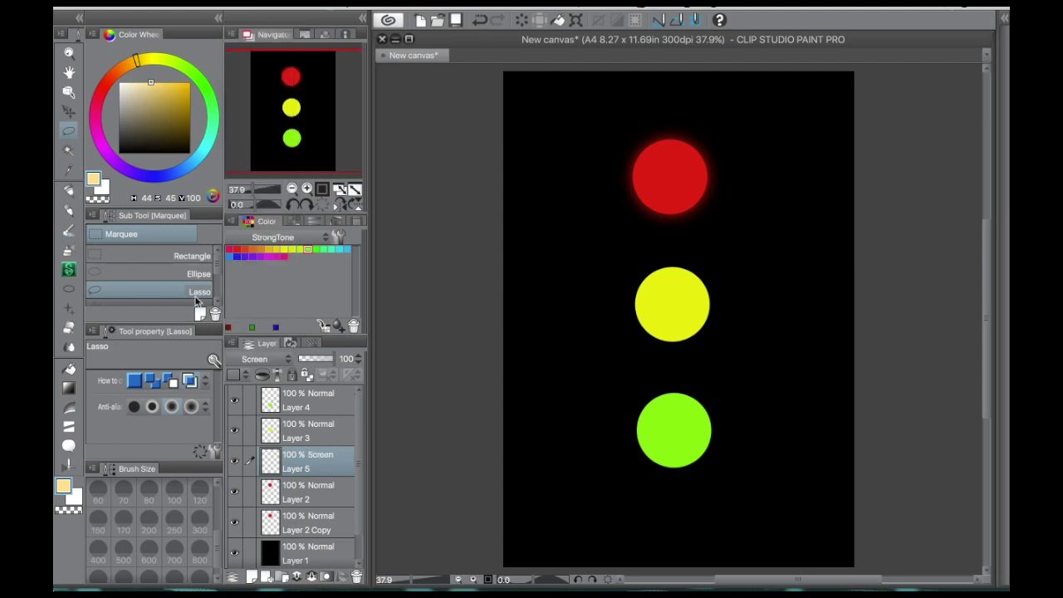
{"action": "left_click", "coordinate": [676, 176], "text": "alt"}
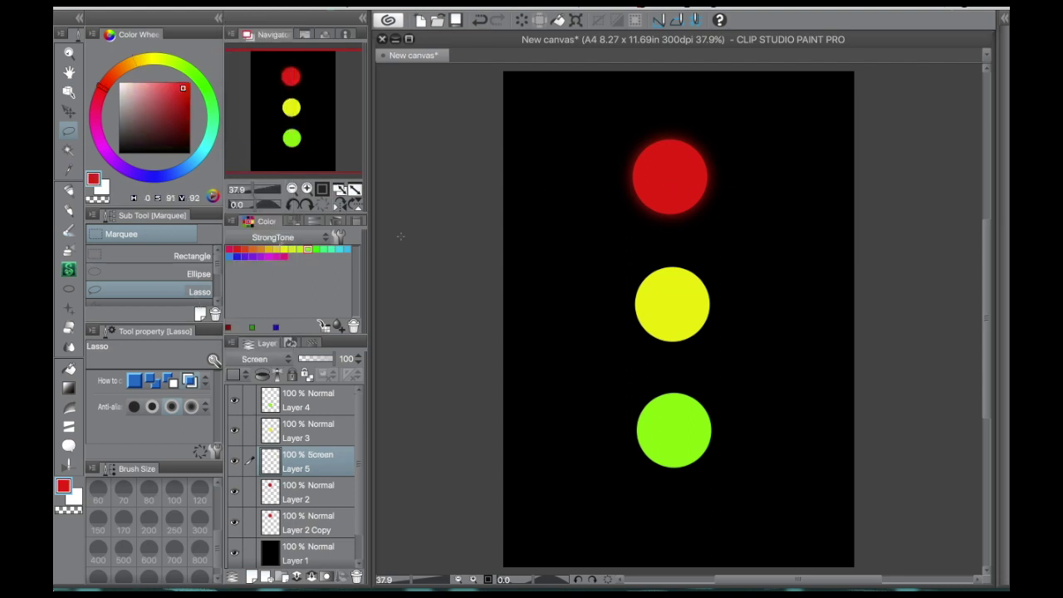
Step: Paint a wide red glow around the red circle with the Soft airbrush at size 700
{"action": "left_click", "coordinate": [68, 251]}
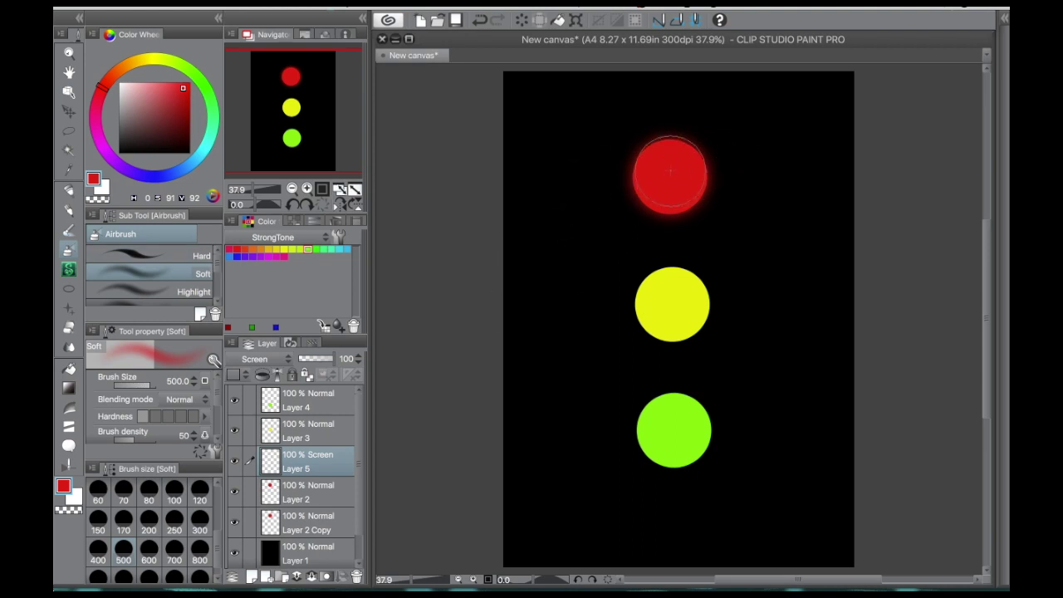
{"action": "key", "text": "bracketright"}
{"action": "key", "text": "bracketright"}
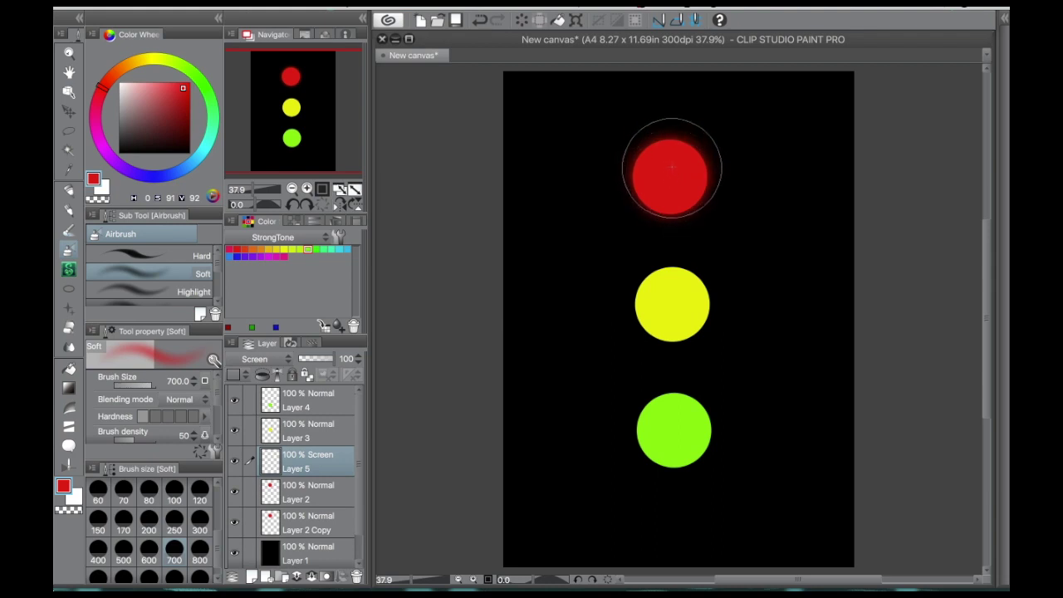
{"action": "left_click_drag", "start_coordinate": [666, 175], "coordinate": [665, 185]}
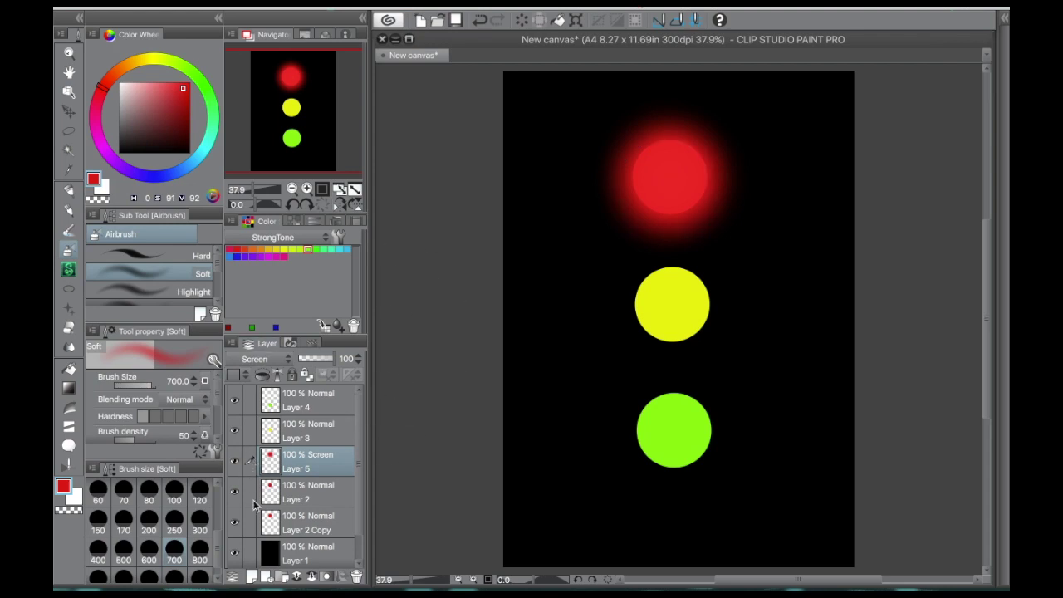
{"action": "left_click", "coordinate": [251, 577]}
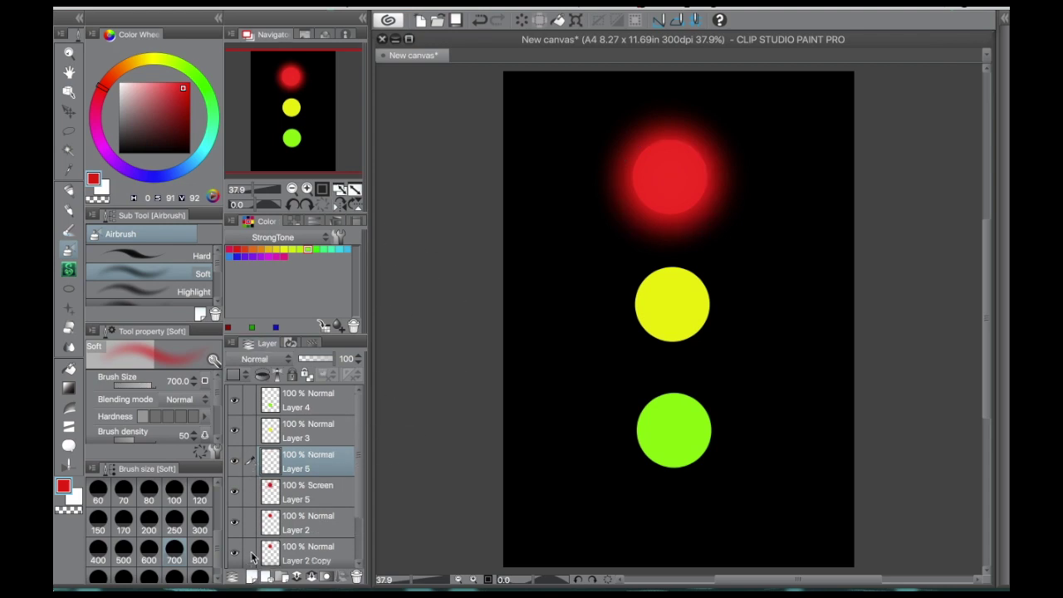
Step: Set Layer 6 to Add blending and reduce the soft airbrush to size 500
{"action": "left_click", "coordinate": [279, 364]}
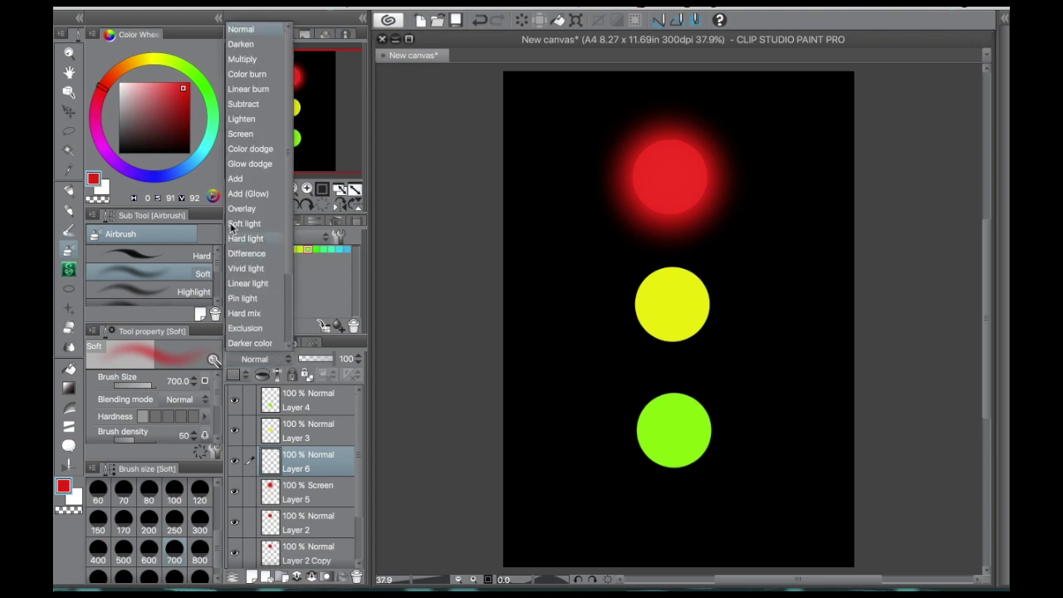
{"action": "left_click", "coordinate": [254, 180]}
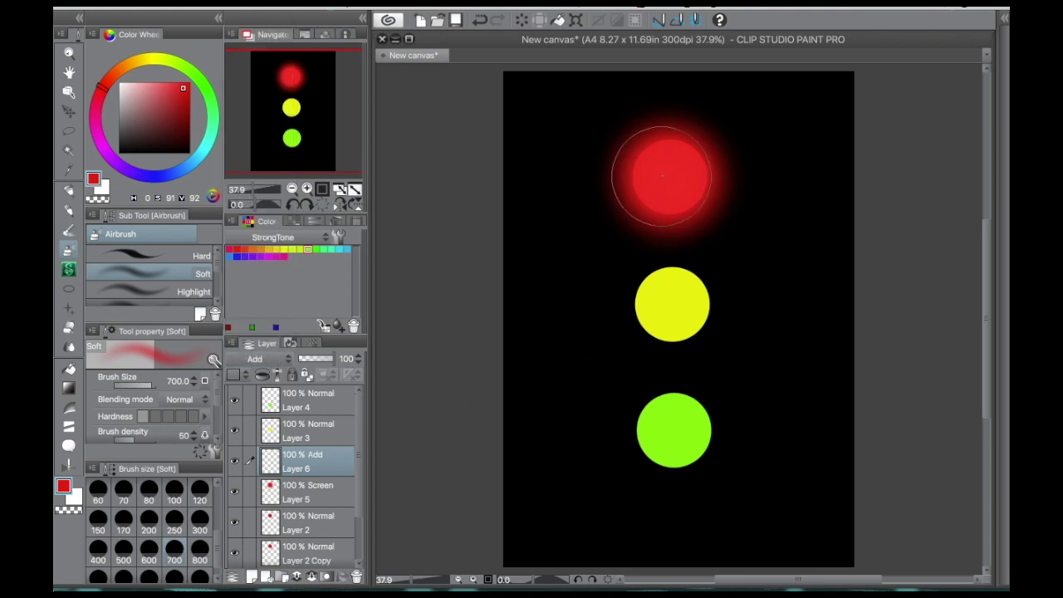
{"action": "key", "text": "bracketleft"}
{"action": "key", "text": "bracketleft"}
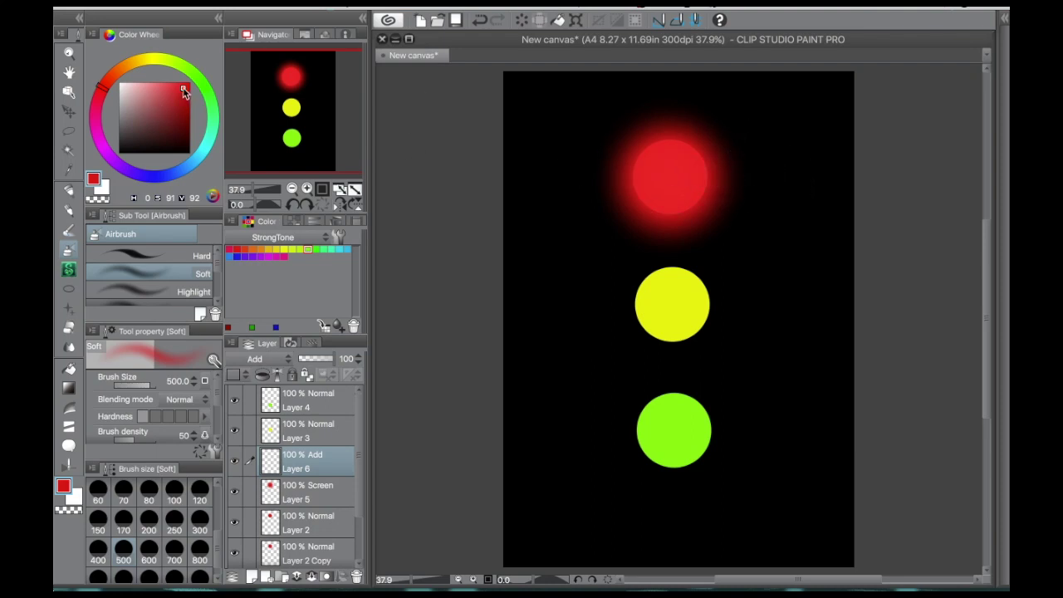
Step: Lighten the red paint toward a paler, slightly orange pink in the colour wheel
{"action": "left_click", "coordinate": [184, 92]}
{"action": "left_click_drag", "start_coordinate": [184, 93], "coordinate": [184, 90]}
{"action": "left_click_drag", "start_coordinate": [182, 88], "coordinate": [173, 88]}
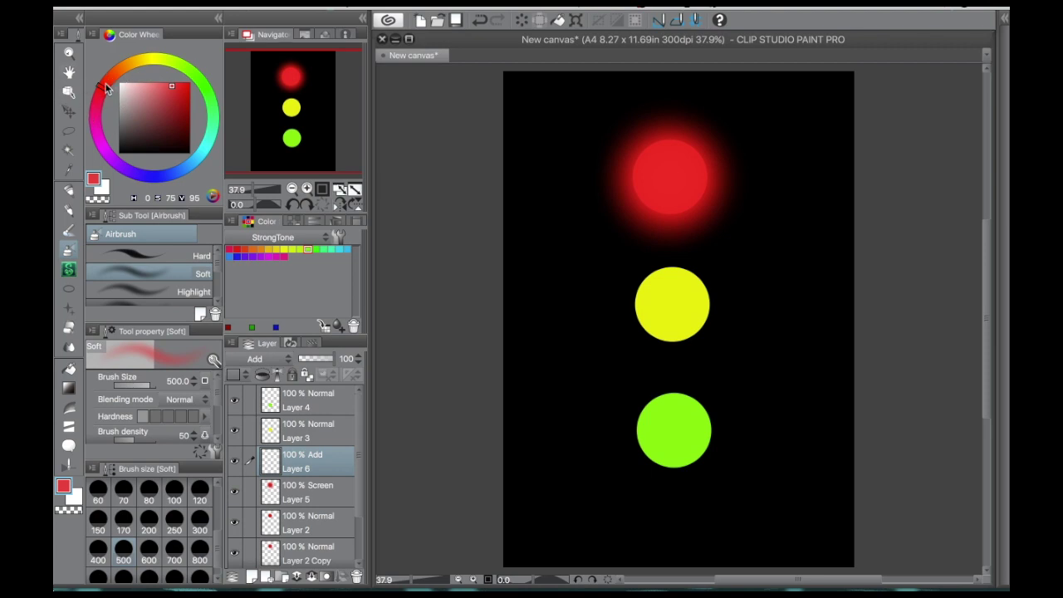
{"action": "left_click", "coordinate": [105, 89]}
{"action": "left_click_drag", "start_coordinate": [105, 88], "coordinate": [106, 86]}
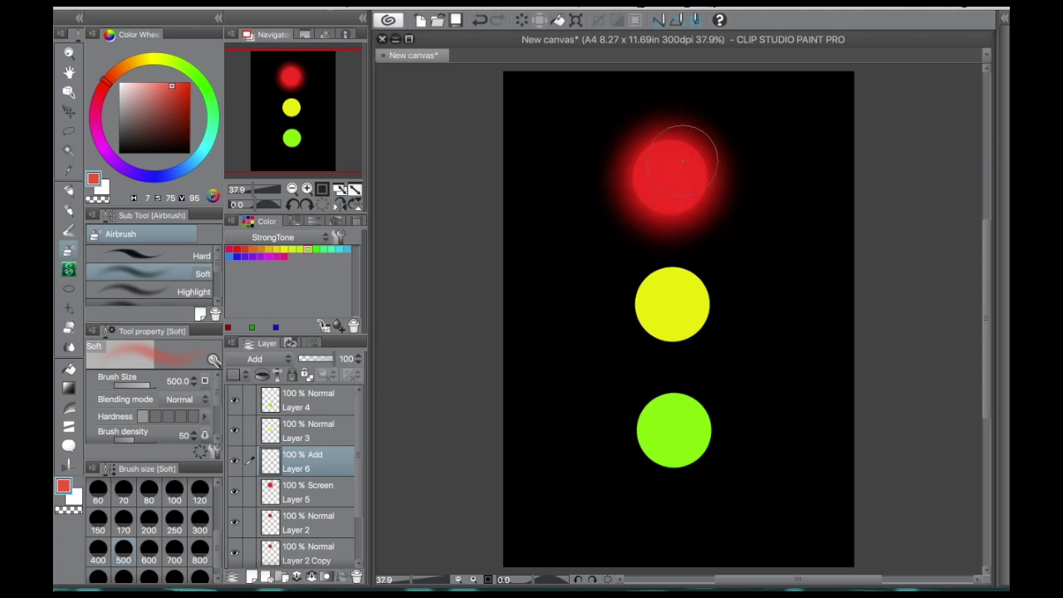
Step: Spray the pale pink over the red circle's centre with the airbrush at size 500
{"action": "key", "text": "bracketright"}
{"action": "key", "text": "bracketleft"}
{"action": "key", "text": "bracketleft"}
{"action": "key", "text": "bracketright"}
{"action": "mouse_move", "coordinate": [671, 174]}
{"action": "left_mouse_down"}
{"action": "mouse_move", "coordinate": [664, 184]}
{"action": "mouse_move", "coordinate": [669, 176]}
{"action": "left_mouse_up"}
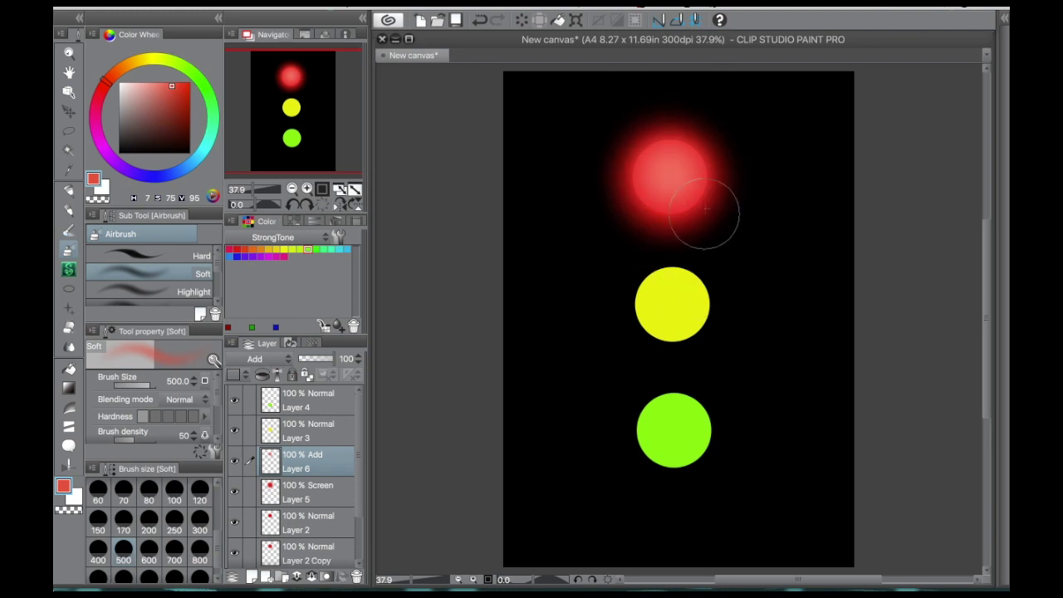
{"action": "key", "text": "alt+bracketright"}
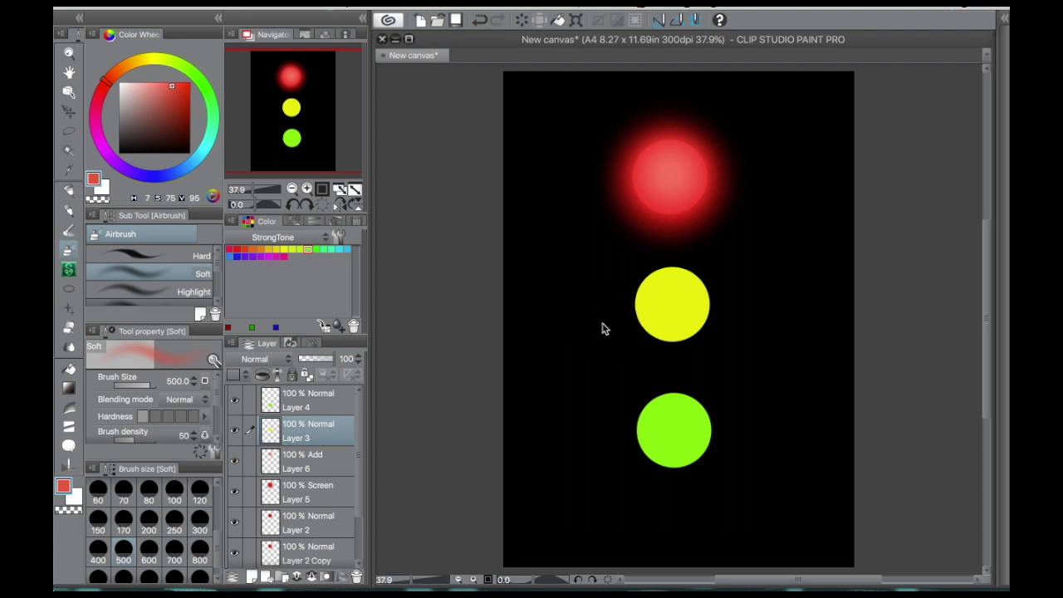
Step: Duplicate Layer 3, place the copy beneath it, and smudge its edges outward with the Blend tool
{"action": "key", "text": "ctrl+alt+d"}
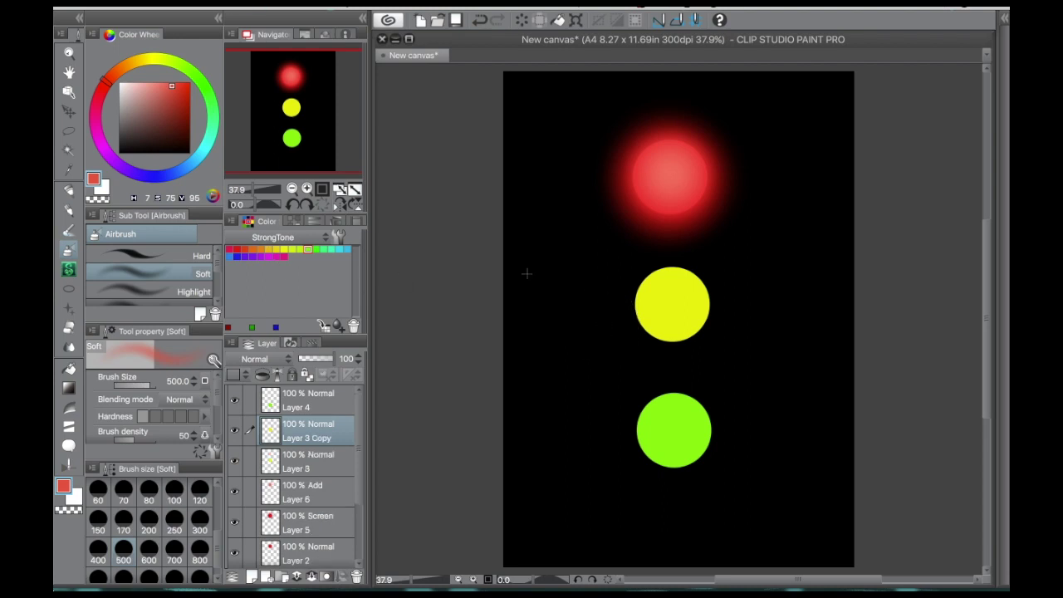
{"action": "left_click_drag", "start_coordinate": [318, 429], "coordinate": [323, 469]}
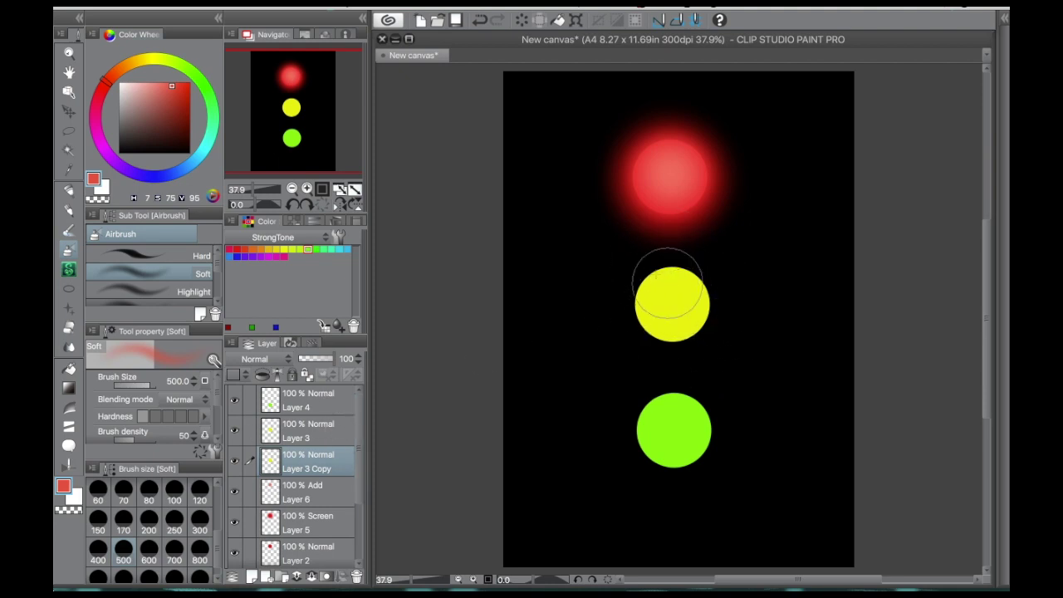
{"action": "left_click", "coordinate": [69, 348]}
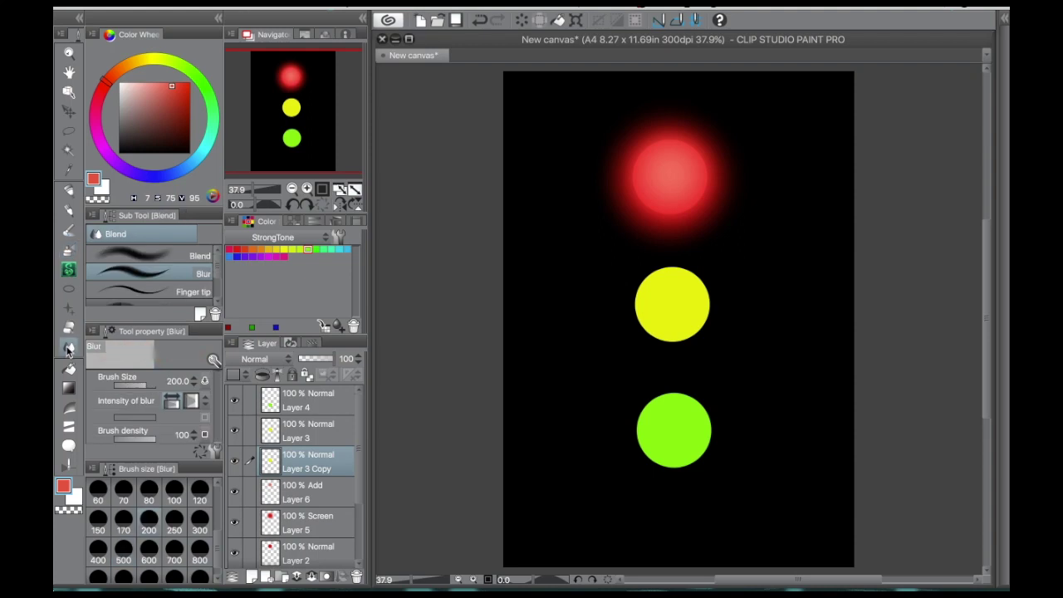
{"action": "left_click", "coordinate": [182, 256]}
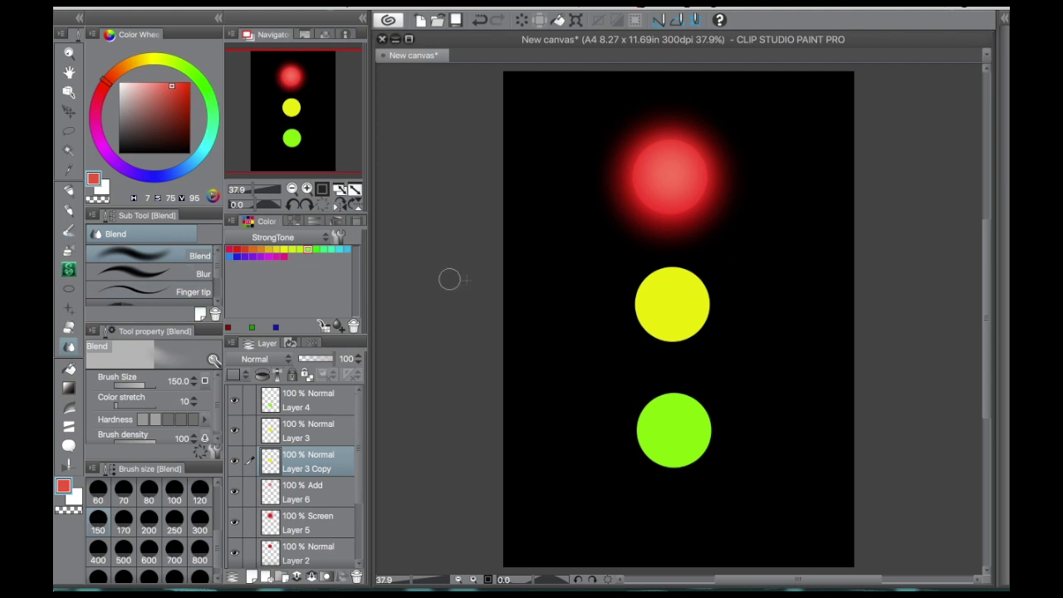
{"action": "mouse_move", "coordinate": [664, 272]}
{"action": "left_mouse_down"}
{"action": "mouse_move", "coordinate": [641, 304]}
{"action": "mouse_move", "coordinate": [642, 288]}
{"action": "mouse_move", "coordinate": [638, 315]}
{"action": "mouse_move", "coordinate": [645, 293]}
{"action": "mouse_move", "coordinate": [659, 341]}
{"action": "mouse_move", "coordinate": [643, 321]}
{"action": "mouse_move", "coordinate": [690, 335]}
{"action": "mouse_move", "coordinate": [666, 341]}
{"action": "mouse_move", "coordinate": [681, 323]}
{"action": "mouse_move", "coordinate": [689, 337]}
{"action": "mouse_move", "coordinate": [680, 328]}
{"action": "mouse_move", "coordinate": [694, 311]}
{"action": "mouse_move", "coordinate": [692, 330]}
{"action": "mouse_move", "coordinate": [694, 298]}
{"action": "mouse_move", "coordinate": [699, 325]}
{"action": "mouse_move", "coordinate": [697, 304]}
{"action": "mouse_move", "coordinate": [656, 283]}
{"action": "mouse_move", "coordinate": [674, 279]}
{"action": "mouse_move", "coordinate": [657, 282]}
{"action": "mouse_move", "coordinate": [684, 283]}
{"action": "mouse_move", "coordinate": [672, 270]}
{"action": "mouse_move", "coordinate": [693, 282]}
{"action": "mouse_move", "coordinate": [675, 270]}
{"action": "mouse_move", "coordinate": [705, 300]}
{"action": "mouse_move", "coordinate": [695, 283]}
{"action": "mouse_move", "coordinate": [701, 318]}
{"action": "mouse_move", "coordinate": [700, 298]}
{"action": "mouse_move", "coordinate": [645, 302]}
{"action": "mouse_move", "coordinate": [648, 325]}
{"action": "mouse_move", "coordinate": [682, 336]}
{"action": "mouse_move", "coordinate": [666, 329]}
{"action": "mouse_move", "coordinate": [685, 334]}
{"action": "mouse_move", "coordinate": [675, 332]}
{"action": "mouse_move", "coordinate": [701, 306]}
{"action": "mouse_move", "coordinate": [698, 317]}
{"action": "mouse_move", "coordinate": [690, 289]}
{"action": "mouse_move", "coordinate": [647, 286]}
{"action": "mouse_move", "coordinate": [645, 297]}
{"action": "mouse_move", "coordinate": [690, 291]}
{"action": "left_mouse_up"}
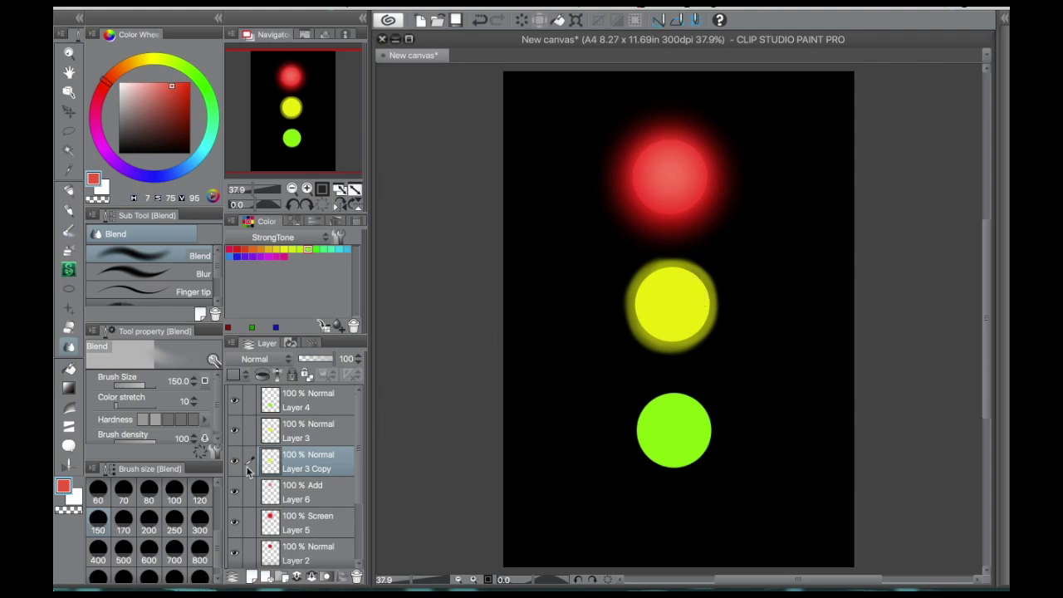
{"action": "left_click", "coordinate": [323, 441]}
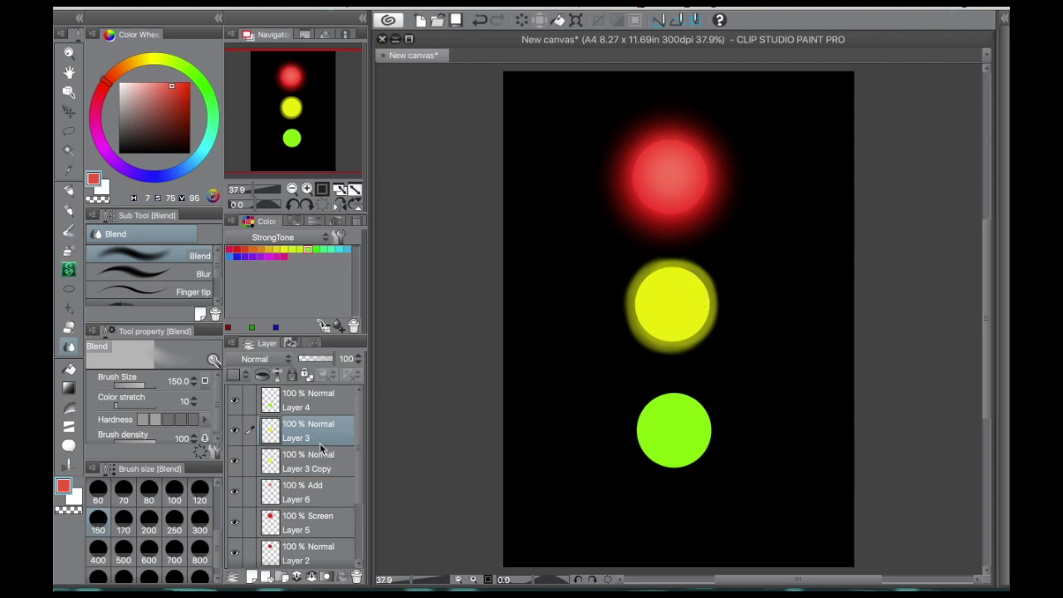
Step: Add a new Screen-mode Layer 7 above the yellow circle's layer
{"action": "left_click", "coordinate": [252, 577]}
{"action": "left_click", "coordinate": [285, 361]}
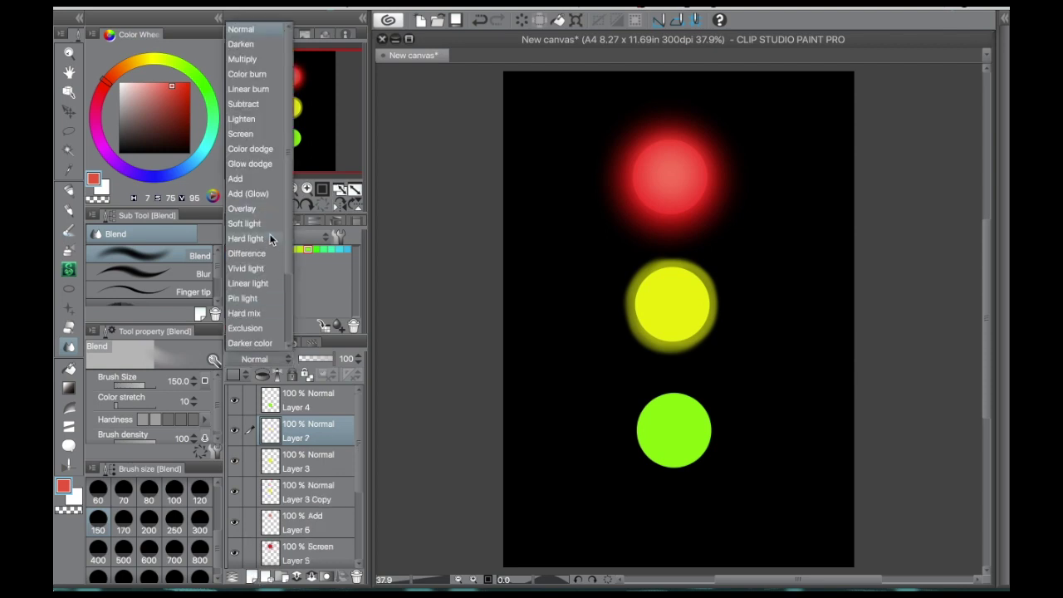
{"action": "left_click", "coordinate": [264, 134]}
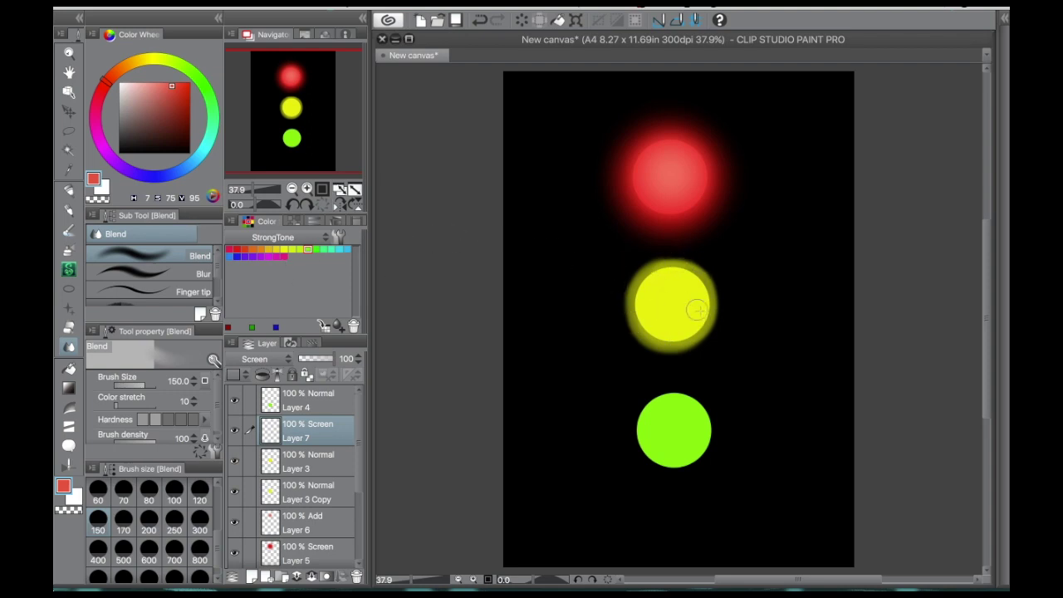
Step: Sample the yellow light's colour, brighten it and shift it slightly toward green
{"action": "left_click", "coordinate": [674, 299], "text": "alt"}
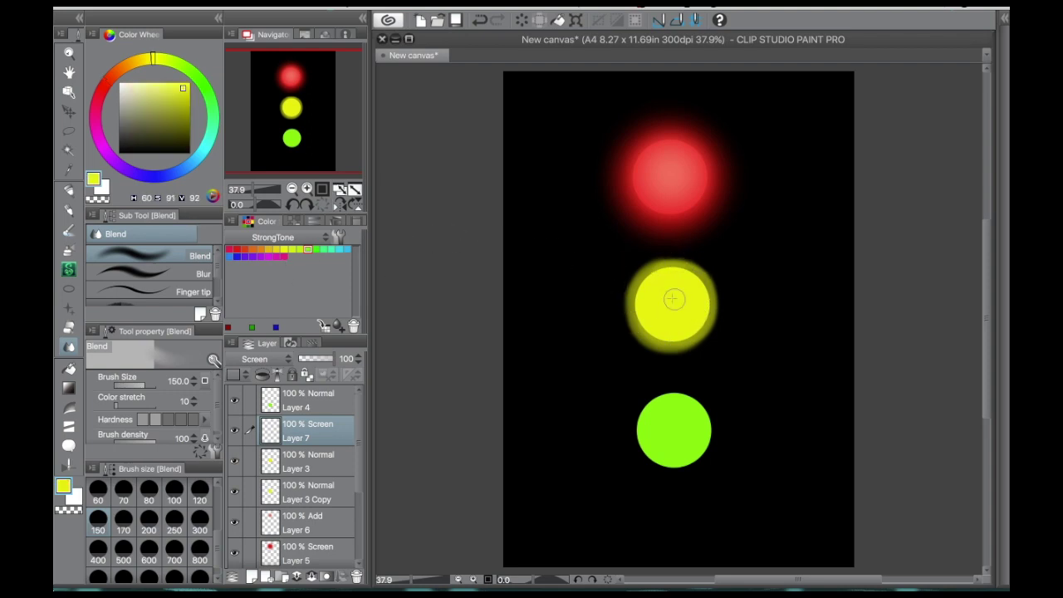
{"action": "left_click", "coordinate": [181, 85]}
{"action": "left_click_drag", "start_coordinate": [155, 70], "coordinate": [150, 64]}
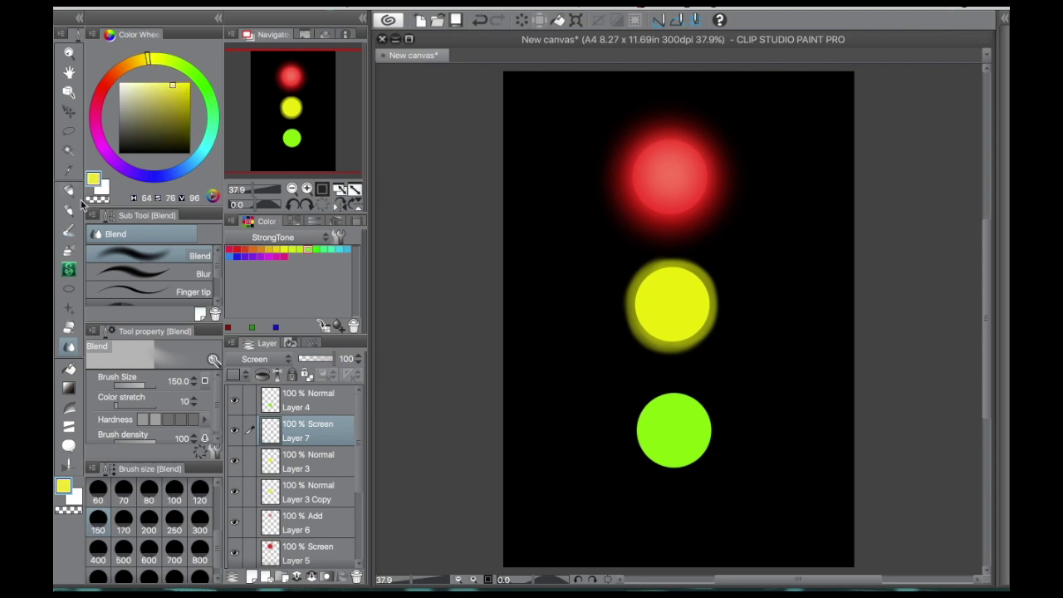
Step: Spray a soft yellow glow around the yellow light at size 700, then set Layer 7 to 88% opacity
{"action": "left_click", "coordinate": [70, 251]}
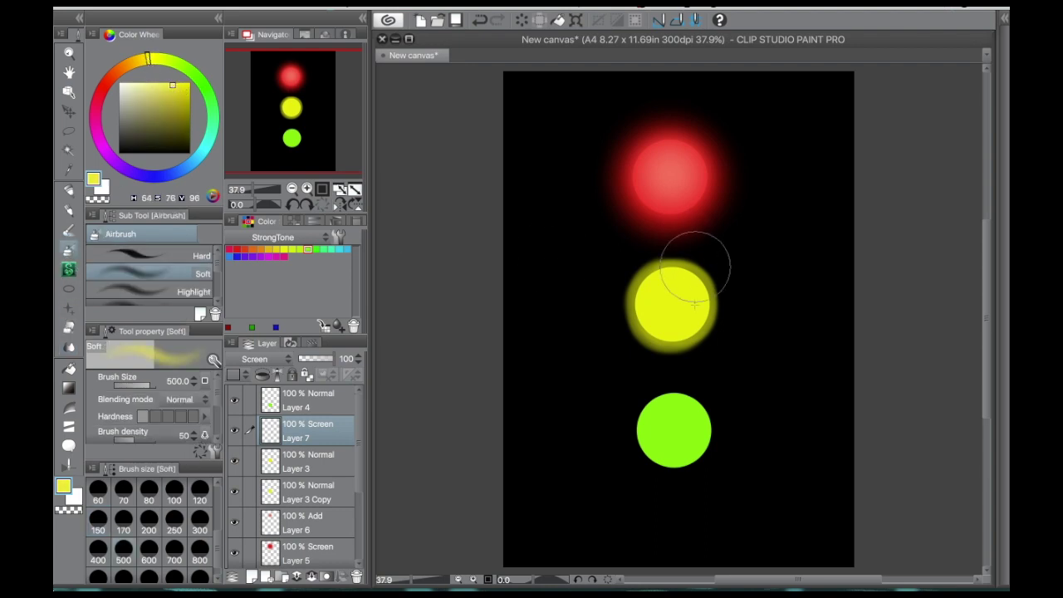
{"action": "key", "text": "bracketright"}
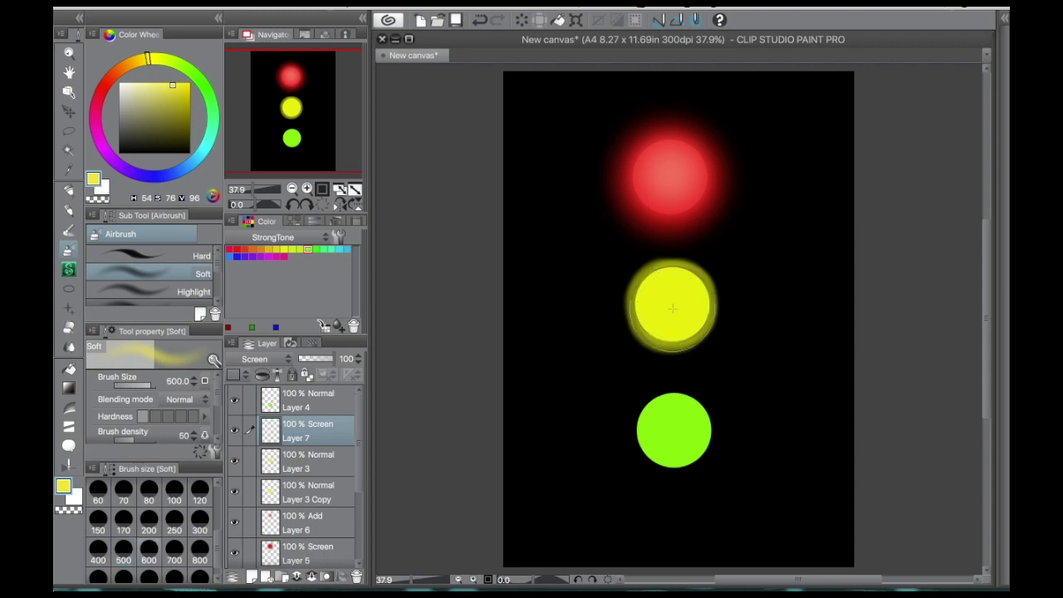
{"action": "key", "text": "bracketright"}
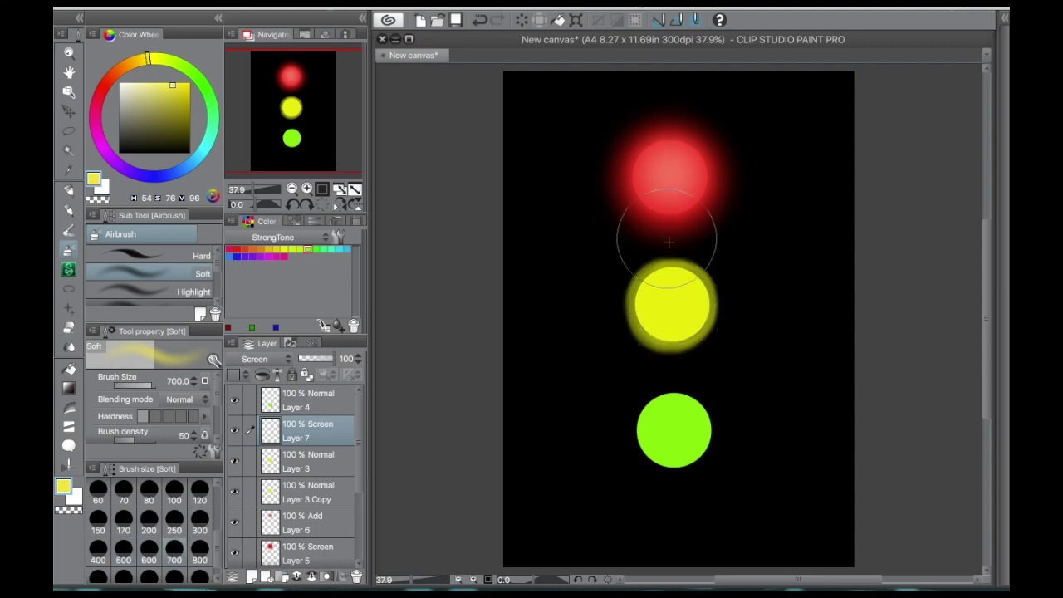
{"action": "mouse_move", "coordinate": [674, 299]}
{"action": "left_mouse_down"}
{"action": "mouse_move", "coordinate": [693, 295]}
{"action": "mouse_move", "coordinate": [666, 305]}
{"action": "mouse_move", "coordinate": [640, 343]}
{"action": "left_mouse_up"}
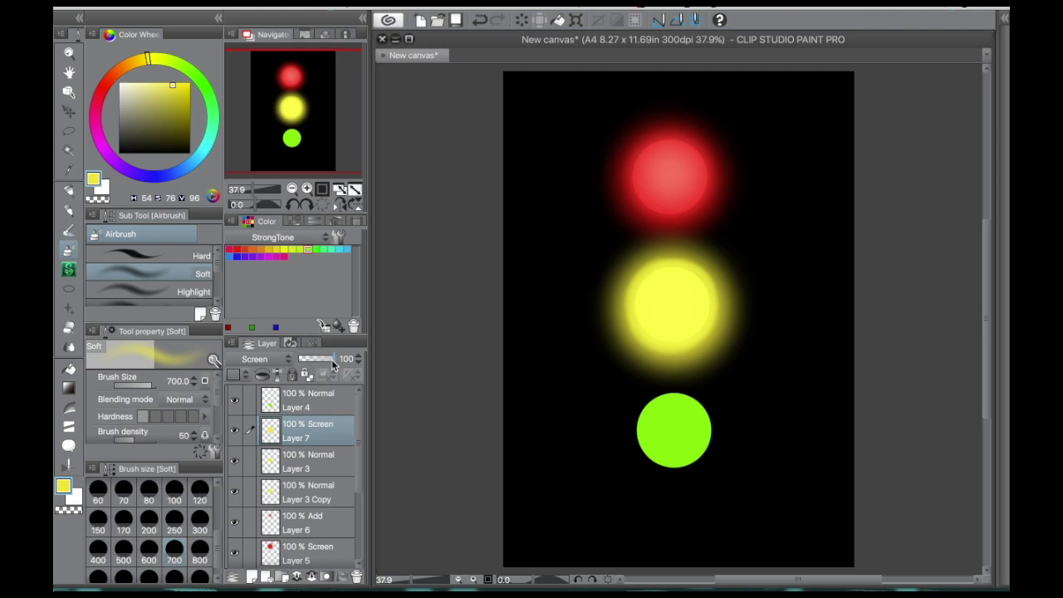
{"action": "left_click_drag", "start_coordinate": [332, 362], "coordinate": [330, 364]}
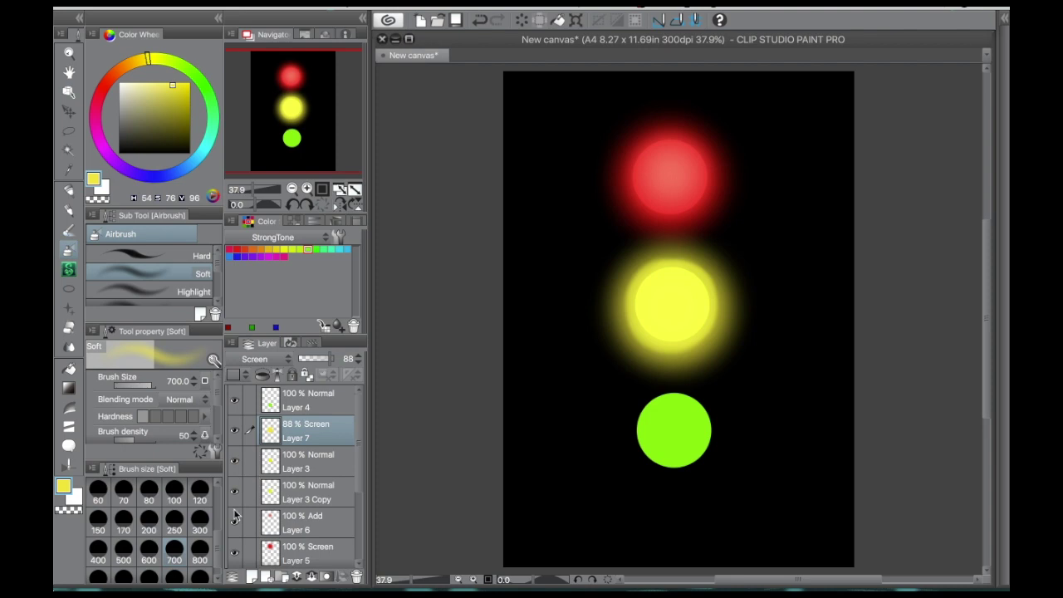
{"action": "left_click", "coordinate": [252, 577]}
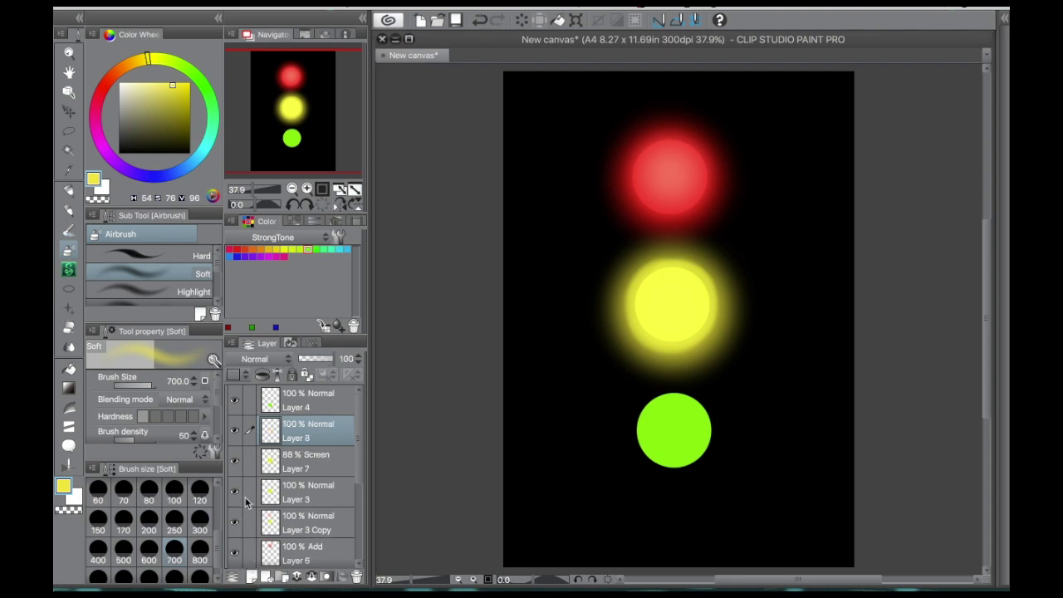
Step: Set Layer 8 to Add and dab a warmer yellow onto the light's centre at size 600
{"action": "left_click", "coordinate": [277, 359]}
{"action": "key", "text": "Escape"}
{"action": "key", "text": "a"}
{"action": "left_click_drag", "start_coordinate": [145, 66], "coordinate": [143, 71]}
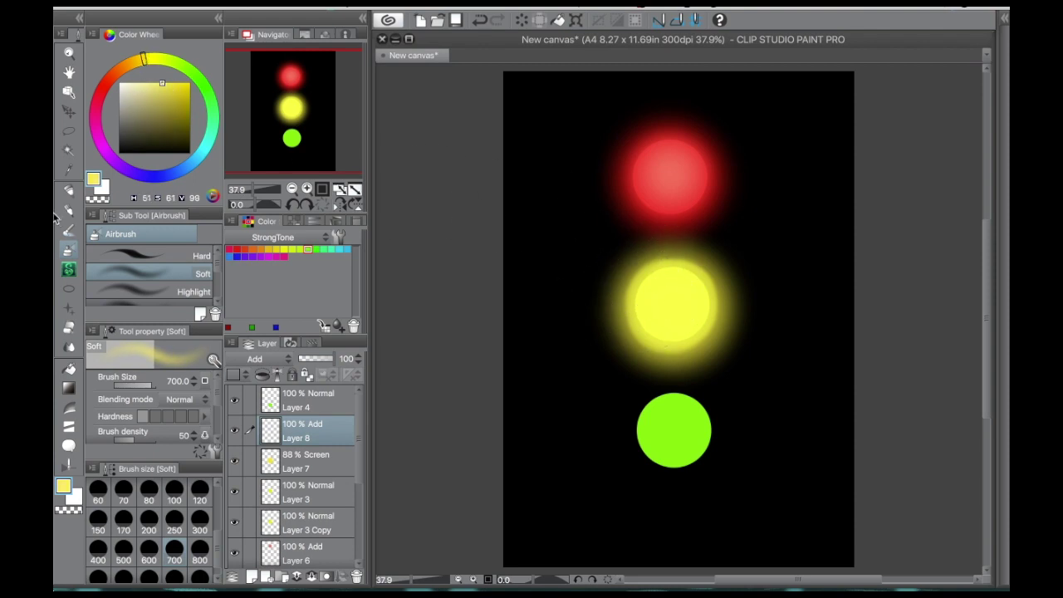
{"action": "key", "text": "bracketleft"}
{"action": "left_click", "coordinate": [674, 303]}
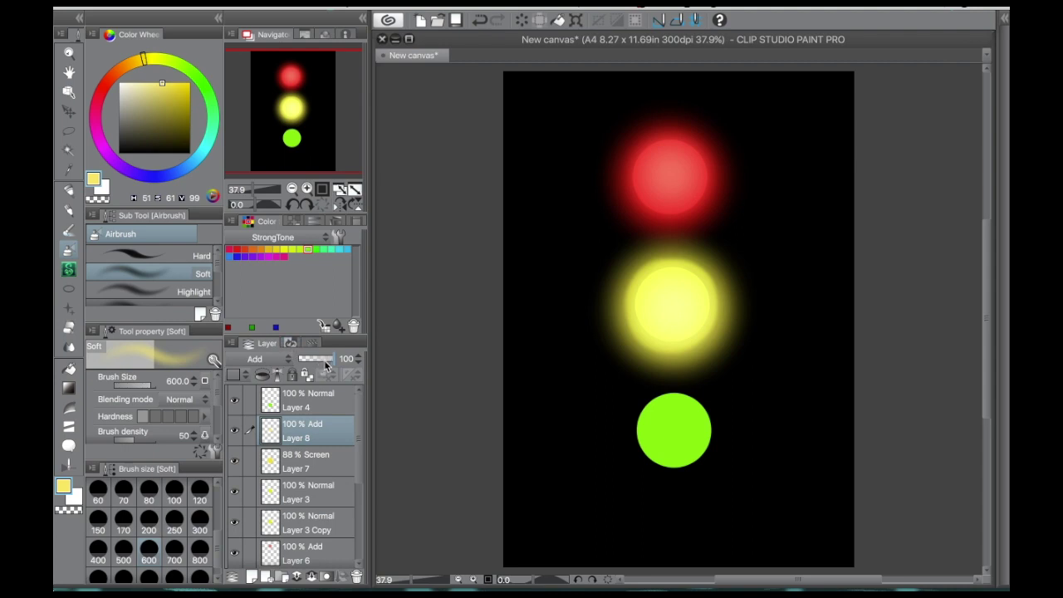
Step: Lower Layer 8's opacity to 75% and add a new Layer 9 above it
{"action": "left_click_drag", "start_coordinate": [329, 362], "coordinate": [323, 360]}
{"action": "left_click", "coordinate": [253, 577]}
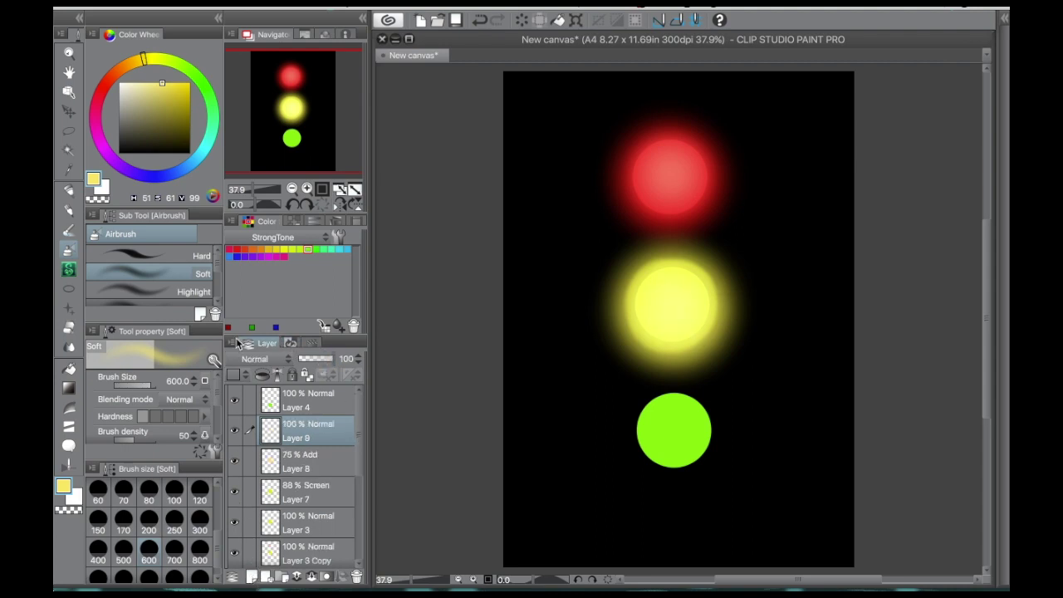
{"action": "left_click", "coordinate": [284, 362]}
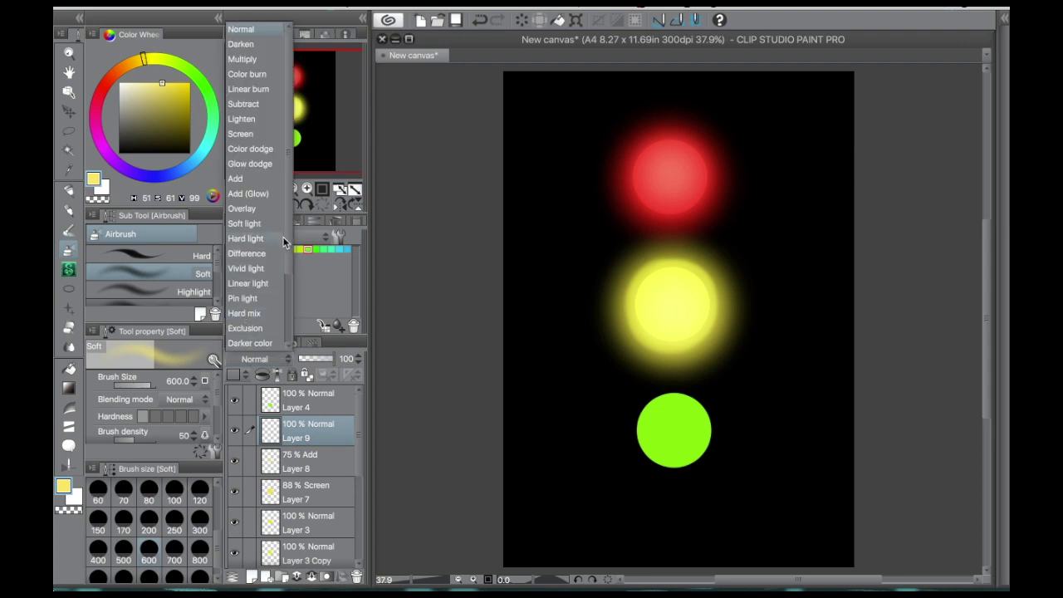
Step: Set Layer 9 to Add (Glow), spray a near-white yellow core at size 500, and lower its opacity to 68%
{"action": "left_click", "coordinate": [247, 194]}
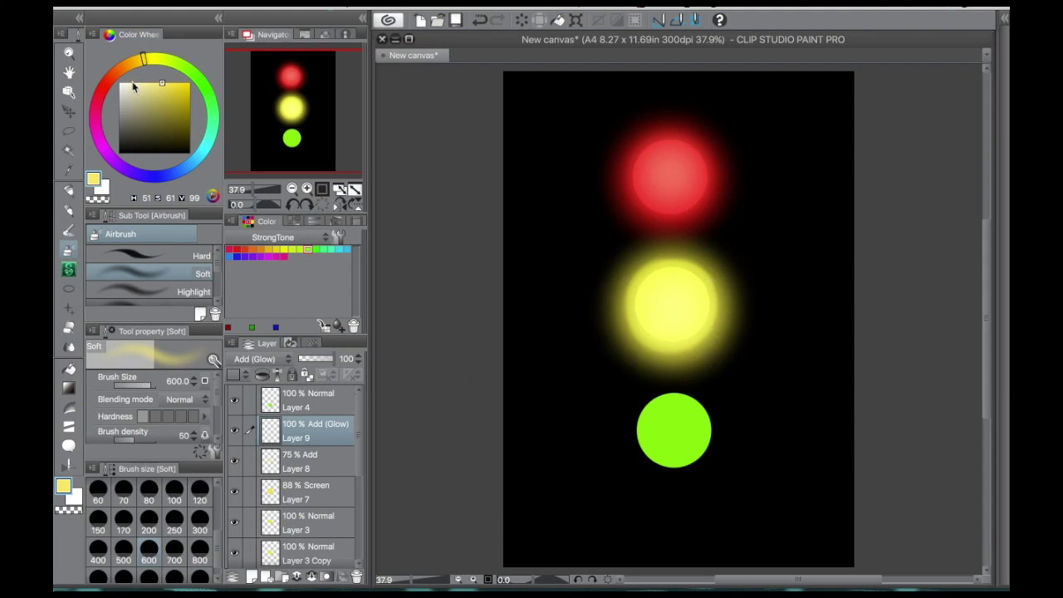
{"action": "left_click_drag", "start_coordinate": [160, 82], "coordinate": [139, 63]}
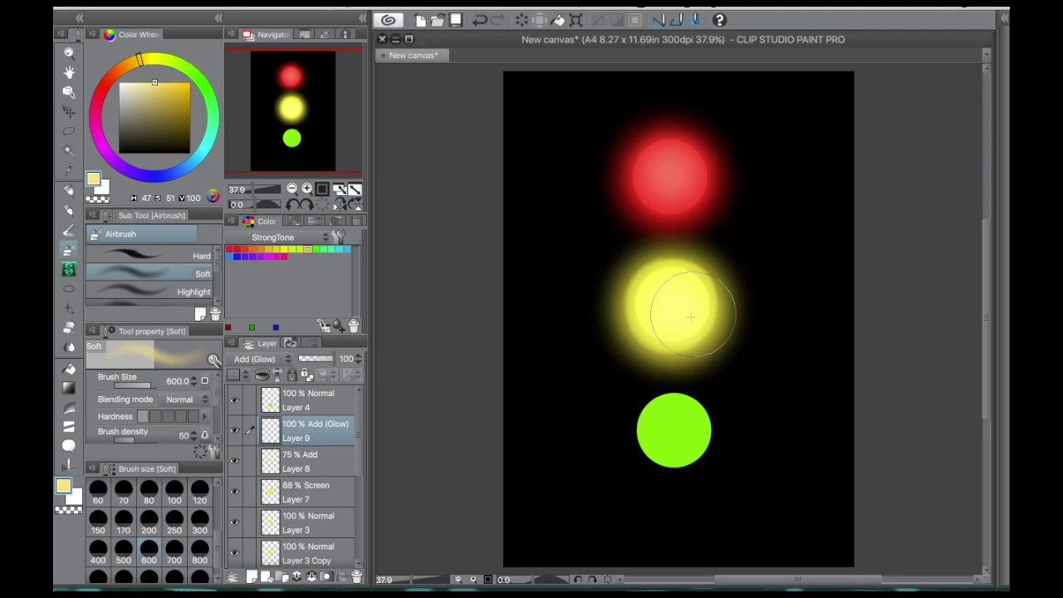
{"action": "key", "text": "bracketleft"}
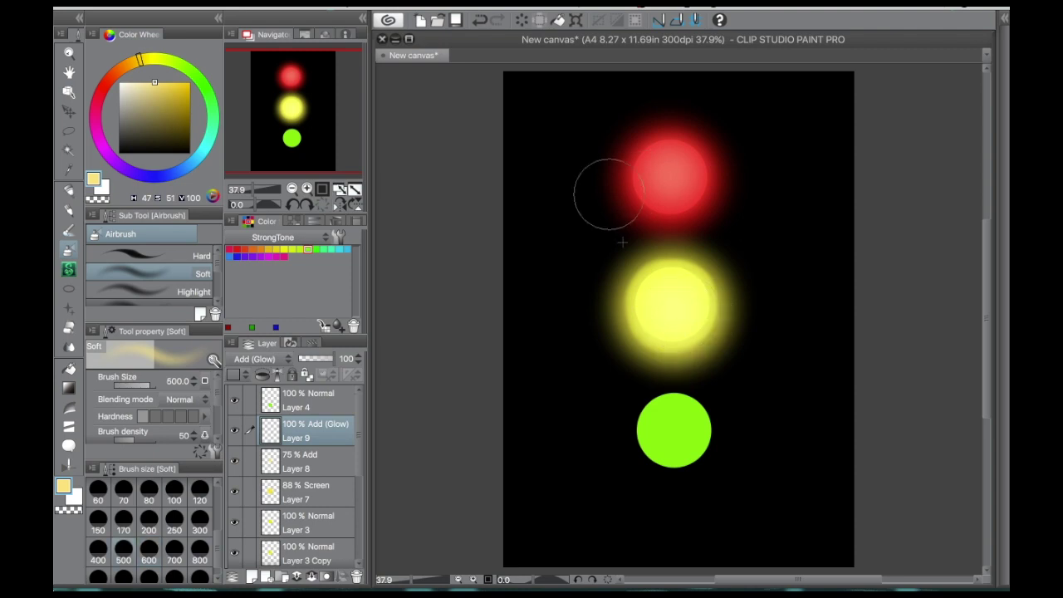
{"action": "mouse_move", "coordinate": [682, 297]}
{"action": "left_mouse_down"}
{"action": "mouse_move", "coordinate": [669, 304]}
{"action": "mouse_move", "coordinate": [675, 315]}
{"action": "mouse_move", "coordinate": [673, 304]}
{"action": "left_mouse_up"}
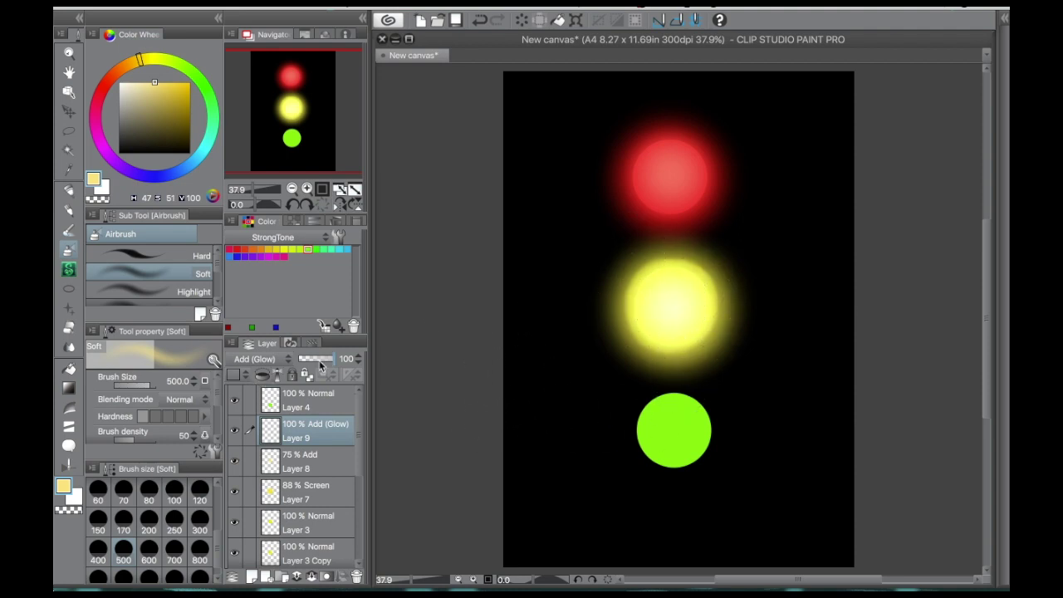
{"action": "left_click_drag", "start_coordinate": [332, 359], "coordinate": [322, 362]}
Step: Dim the yellow glow by lowering Layer 7's opacity and Layer 8's opacity to 69%
{"action": "left_click", "coordinate": [324, 463]}
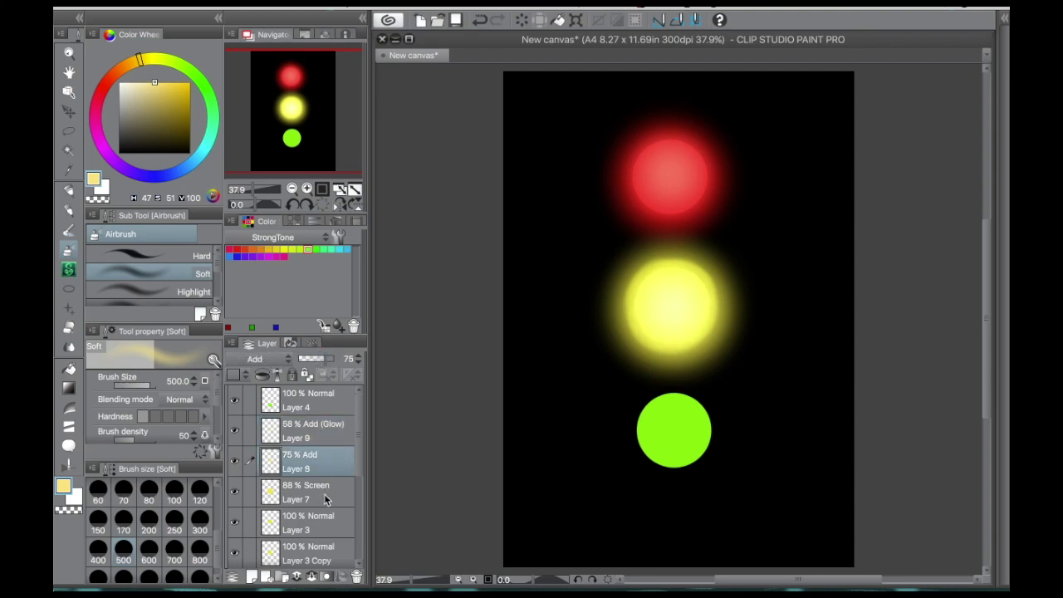
{"action": "left_click", "coordinate": [323, 493]}
{"action": "left_click_drag", "start_coordinate": [329, 360], "coordinate": [331, 363]}
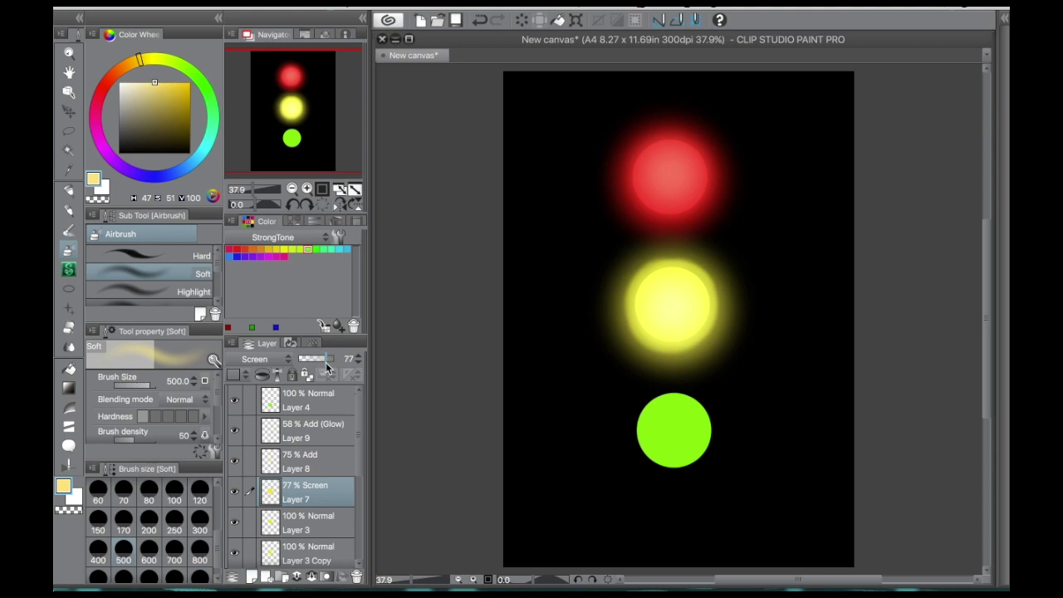
{"action": "left_click", "coordinate": [320, 459]}
{"action": "left_click_drag", "start_coordinate": [325, 366], "coordinate": [322, 365]}
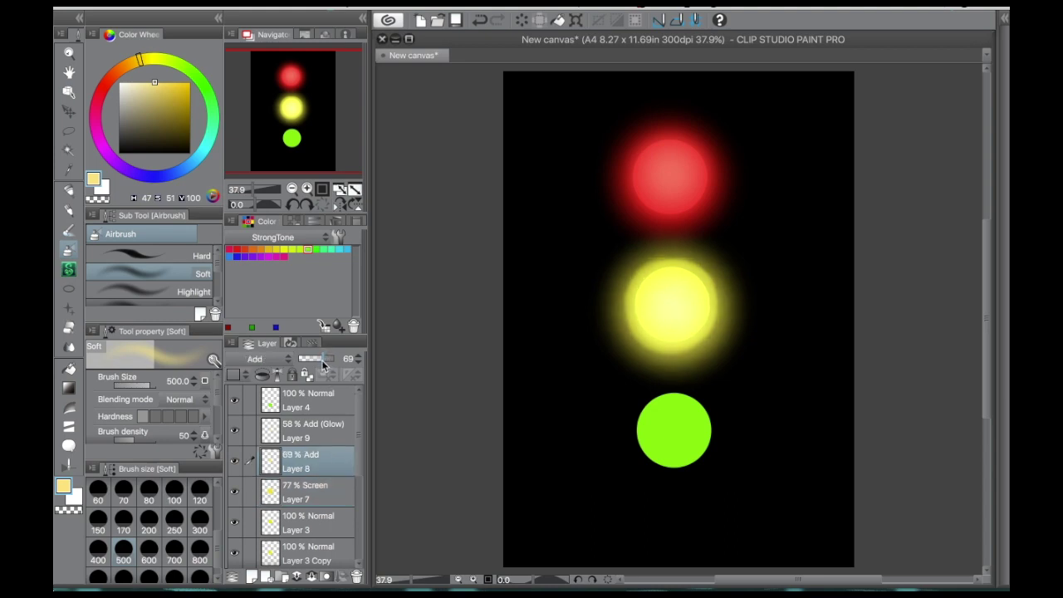
{"action": "left_click", "coordinate": [332, 437]}
{"action": "left_click", "coordinate": [338, 461]}
Step: Settle the opacities at 85% for Screen Layer 7, 77% for Add Layer 8, and 71% for Layer 9
{"action": "left_click", "coordinate": [308, 490]}
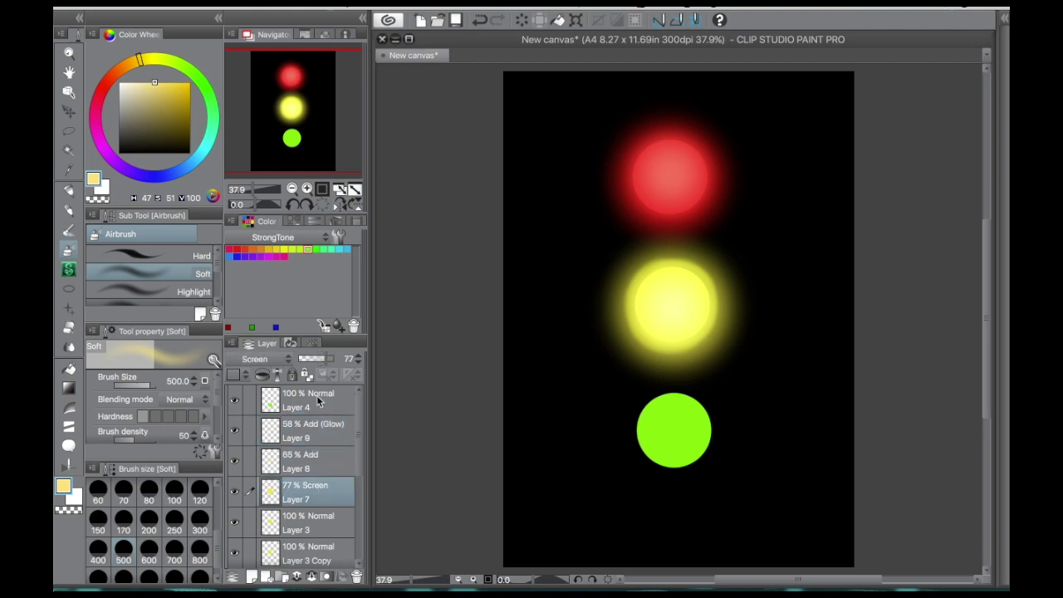
{"action": "left_click_drag", "start_coordinate": [326, 362], "coordinate": [322, 364]}
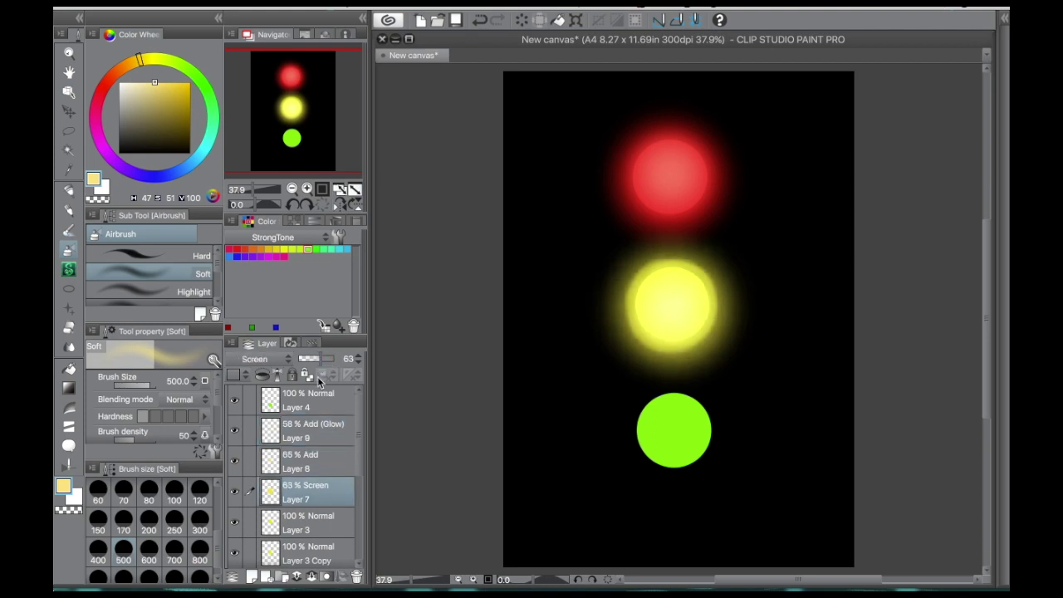
{"action": "mouse_move", "coordinate": [664, 315]}
{"action": "left_mouse_down"}
{"action": "mouse_move", "coordinate": [712, 329]}
{"action": "mouse_move", "coordinate": [652, 321]}
{"action": "mouse_move", "coordinate": [704, 276]}
{"action": "mouse_move", "coordinate": [697, 309]}
{"action": "mouse_move", "coordinate": [648, 323]}
{"action": "left_mouse_up"}
{"action": "left_click_drag", "start_coordinate": [323, 363], "coordinate": [328, 367]}
{"action": "left_click", "coordinate": [325, 467]}
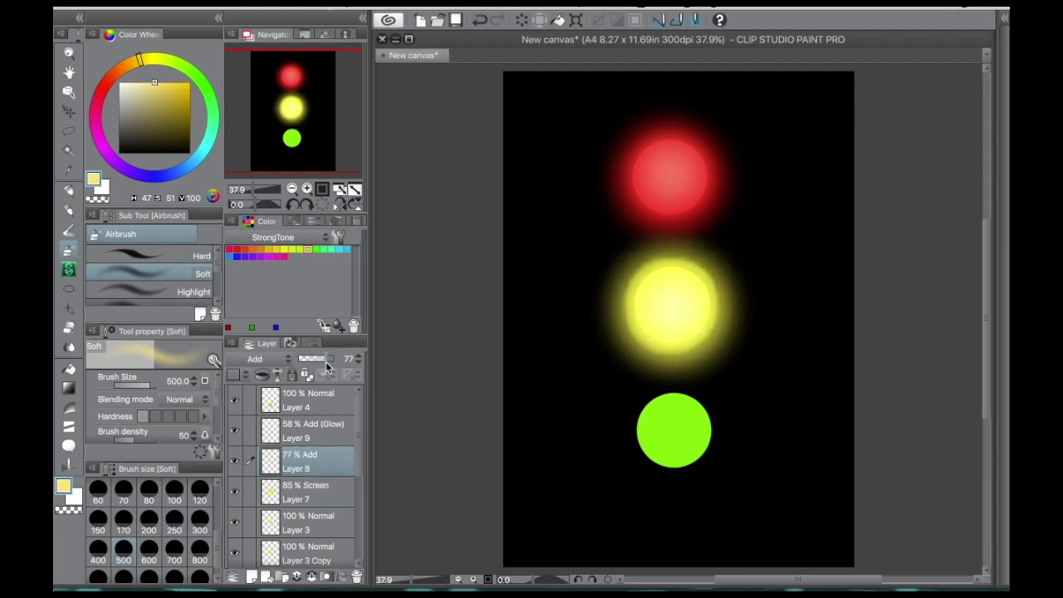
{"action": "left_click", "coordinate": [335, 432]}
{"action": "left_click_drag", "start_coordinate": [323, 363], "coordinate": [325, 366]}
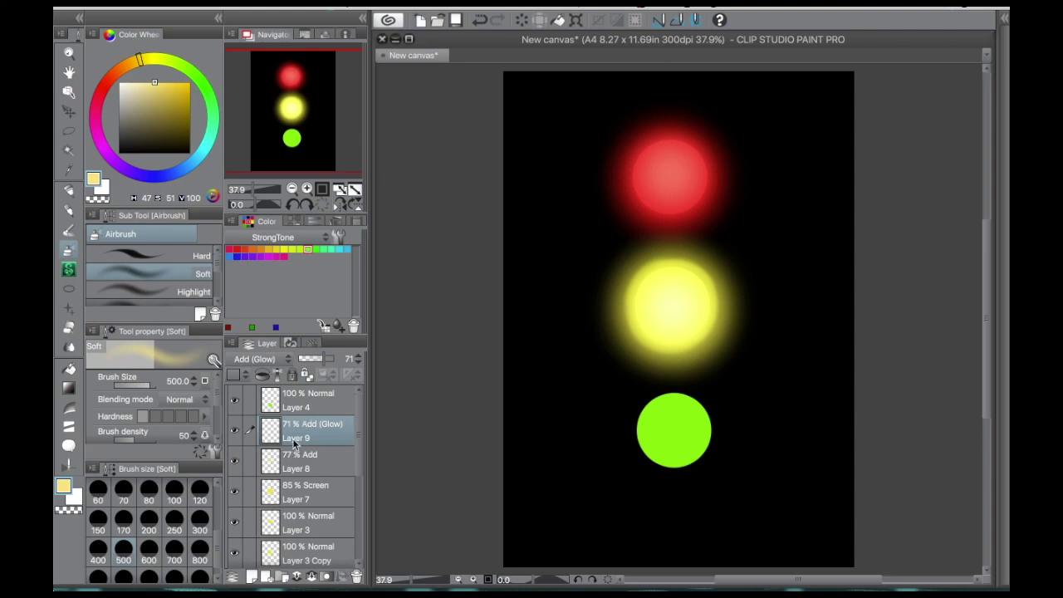
{"action": "left_click", "coordinate": [320, 400]}
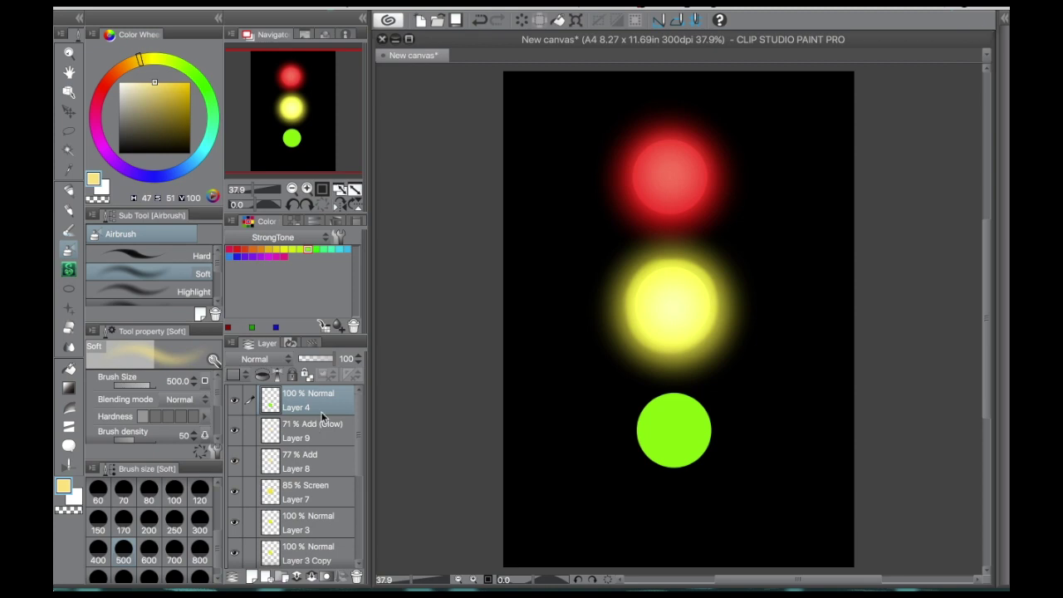
Step: Duplicate Layer 4 and move Layer 4 Copy beneath the original
{"action": "key", "text": "ctrl+c"}
{"action": "key", "text": "ctrl+v"}
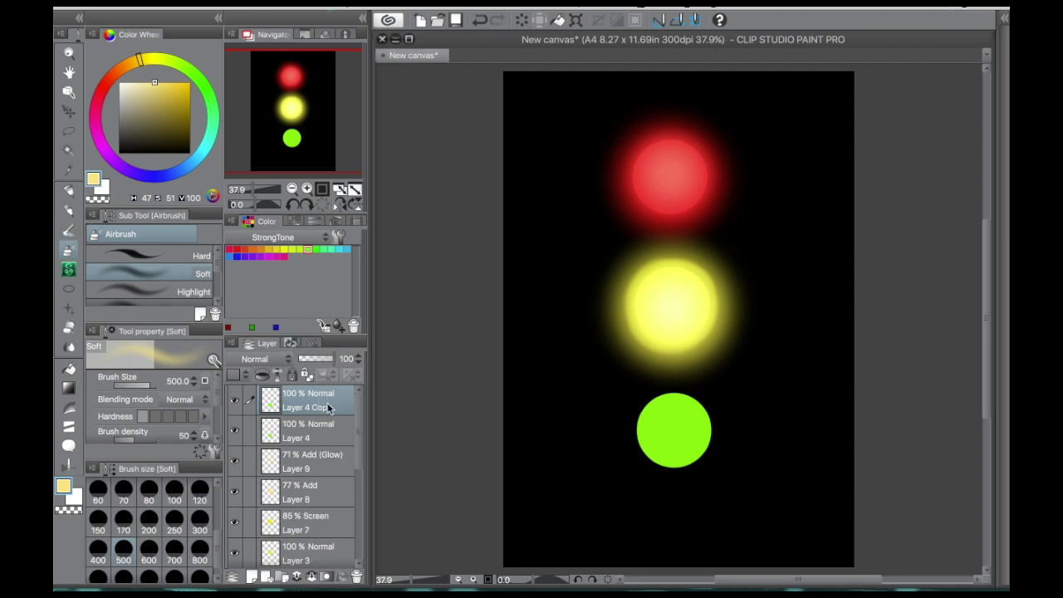
{"action": "left_click_drag", "start_coordinate": [327, 403], "coordinate": [324, 443]}
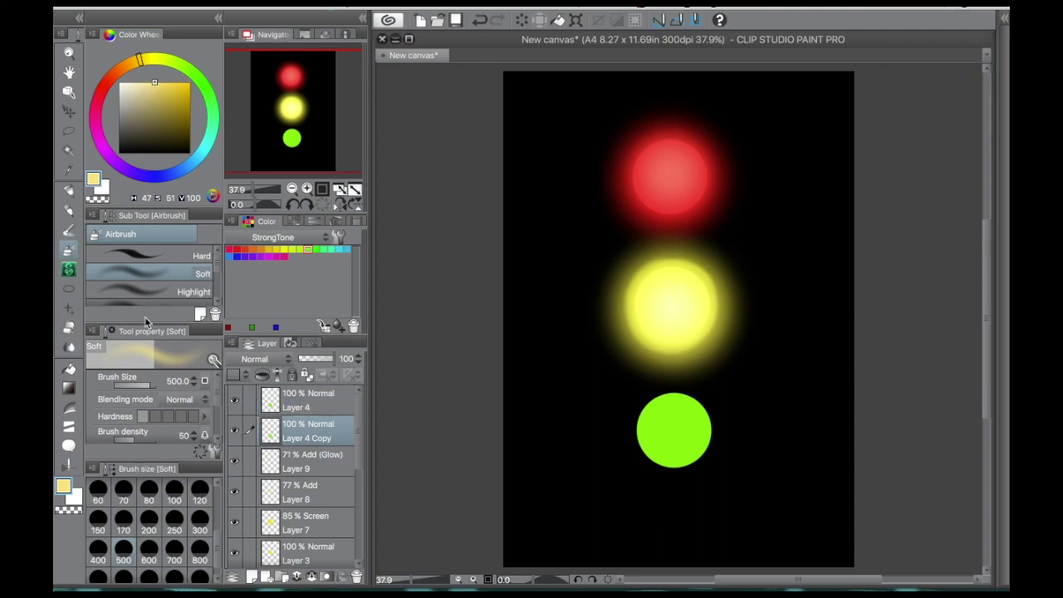
Step: Blur the copied green circle into a soft green halo with the Blur brush
{"action": "left_click", "coordinate": [69, 349]}
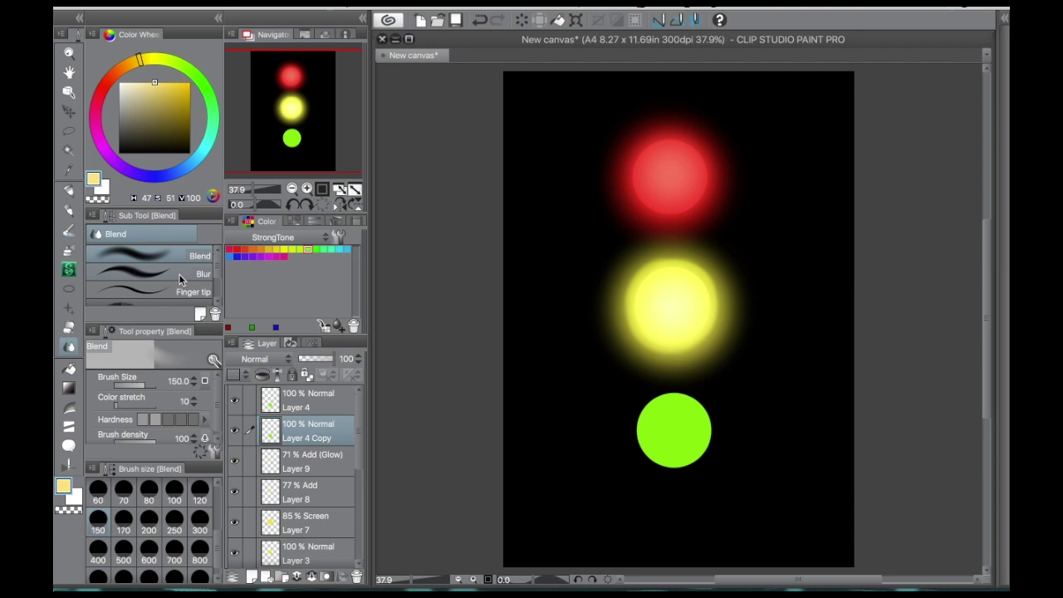
{"action": "left_click", "coordinate": [179, 273]}
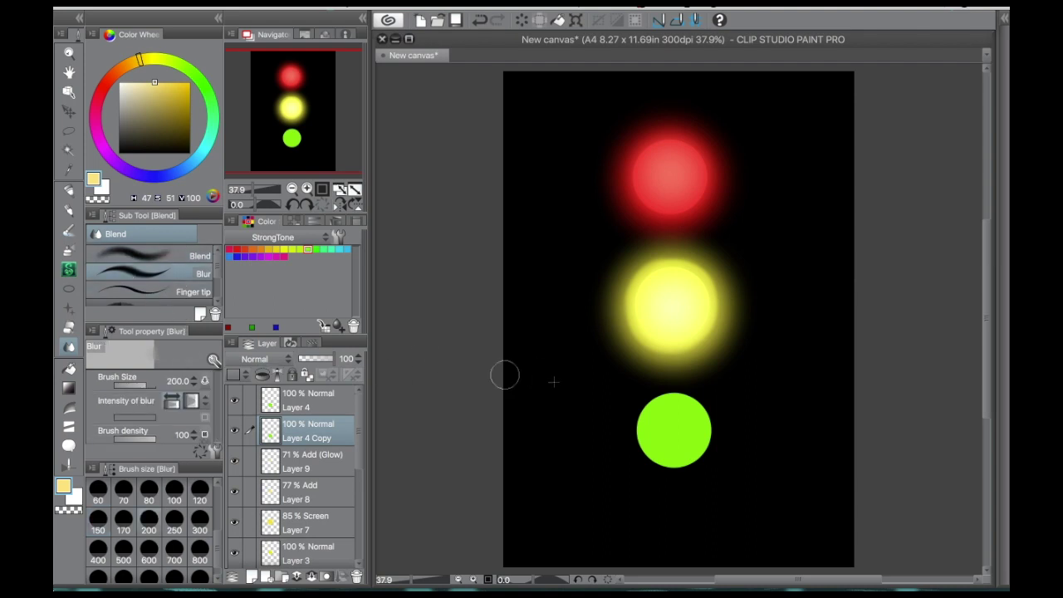
{"action": "mouse_move", "coordinate": [674, 398]}
{"action": "left_mouse_down"}
{"action": "mouse_move", "coordinate": [653, 411]}
{"action": "mouse_move", "coordinate": [665, 395]}
{"action": "mouse_move", "coordinate": [648, 427]}
{"action": "mouse_move", "coordinate": [646, 406]}
{"action": "mouse_move", "coordinate": [664, 408]}
{"action": "mouse_move", "coordinate": [650, 439]}
{"action": "mouse_move", "coordinate": [648, 407]}
{"action": "mouse_move", "coordinate": [651, 452]}
{"action": "mouse_move", "coordinate": [643, 416]}
{"action": "mouse_move", "coordinate": [661, 458]}
{"action": "mouse_move", "coordinate": [637, 434]}
{"action": "mouse_move", "coordinate": [676, 458]}
{"action": "mouse_move", "coordinate": [643, 453]}
{"action": "mouse_move", "coordinate": [683, 452]}
{"action": "mouse_move", "coordinate": [662, 472]}
{"action": "mouse_move", "coordinate": [700, 439]}
{"action": "mouse_move", "coordinate": [701, 463]}
{"action": "mouse_move", "coordinate": [686, 458]}
{"action": "mouse_move", "coordinate": [698, 424]}
{"action": "mouse_move", "coordinate": [657, 406]}
{"action": "mouse_move", "coordinate": [688, 406]}
{"action": "mouse_move", "coordinate": [663, 411]}
{"action": "mouse_move", "coordinate": [697, 413]}
{"action": "mouse_move", "coordinate": [675, 403]}
{"action": "mouse_move", "coordinate": [705, 424]}
{"action": "mouse_move", "coordinate": [682, 397]}
{"action": "mouse_move", "coordinate": [704, 439]}
{"action": "mouse_move", "coordinate": [691, 403]}
{"action": "mouse_move", "coordinate": [702, 405]}
{"action": "mouse_move", "coordinate": [708, 448]}
{"action": "mouse_move", "coordinate": [637, 430]}
{"action": "mouse_move", "coordinate": [668, 432]}
{"action": "mouse_move", "coordinate": [653, 434]}
{"action": "mouse_move", "coordinate": [660, 426]}
{"action": "mouse_move", "coordinate": [653, 448]}
{"action": "mouse_move", "coordinate": [642, 430]}
{"action": "mouse_move", "coordinate": [667, 452]}
{"action": "mouse_move", "coordinate": [660, 469]}
{"action": "mouse_move", "coordinate": [640, 444]}
{"action": "mouse_move", "coordinate": [657, 455]}
{"action": "mouse_move", "coordinate": [648, 451]}
{"action": "mouse_move", "coordinate": [684, 410]}
{"action": "mouse_move", "coordinate": [663, 399]}
{"action": "mouse_move", "coordinate": [686, 407]}
{"action": "mouse_move", "coordinate": [666, 401]}
{"action": "mouse_move", "coordinate": [668, 413]}
{"action": "mouse_move", "coordinate": [678, 400]}
{"action": "mouse_move", "coordinate": [663, 403]}
{"action": "mouse_move", "coordinate": [704, 411]}
{"action": "mouse_move", "coordinate": [703, 427]}
{"action": "mouse_move", "coordinate": [699, 408]}
{"action": "mouse_move", "coordinate": [683, 438]}
{"action": "left_mouse_up"}
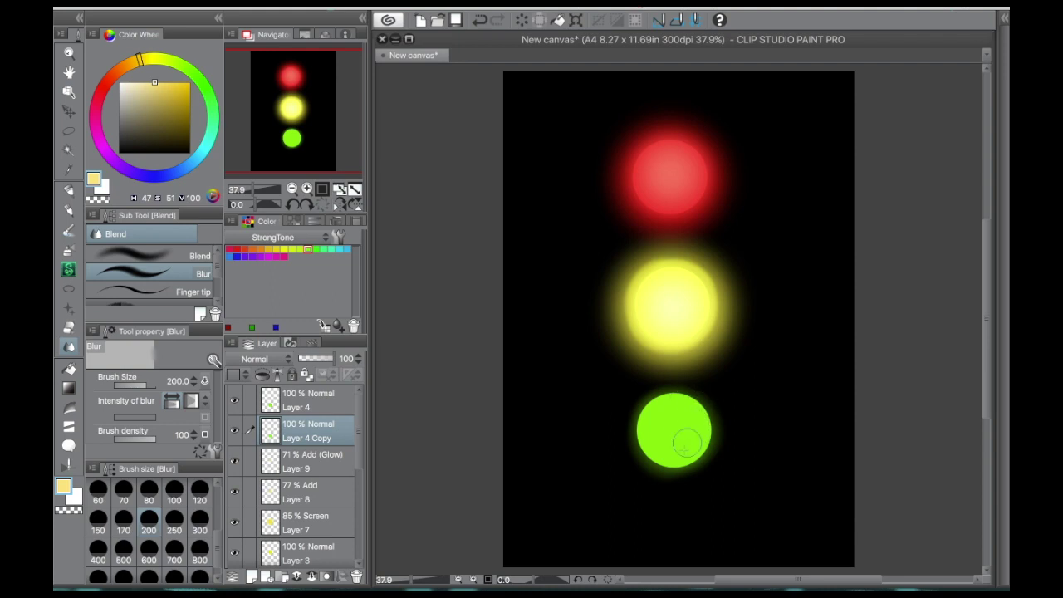
{"action": "left_click", "coordinate": [319, 400]}
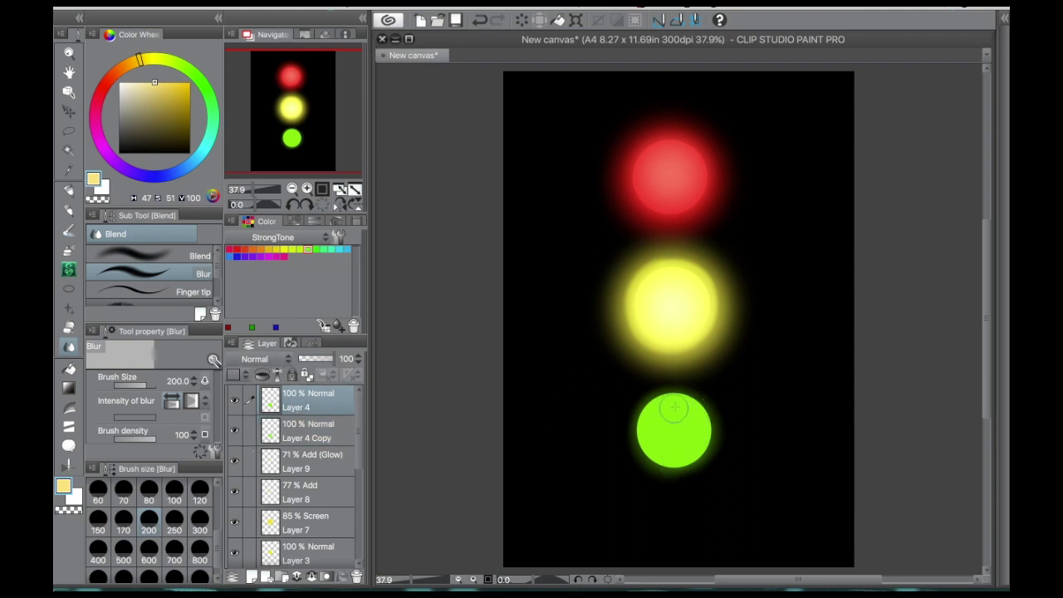
{"action": "left_click", "coordinate": [328, 444]}
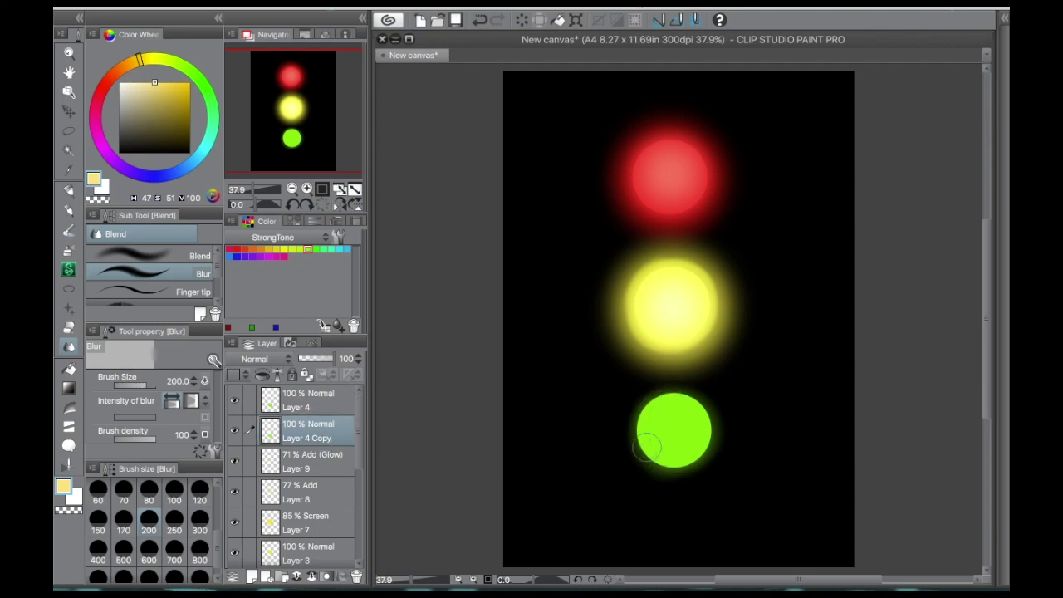
Step: Airbrush a paler green glow around the green light on new Screen Layer 10 at 83% opacity
{"action": "left_click", "coordinate": [312, 404]}
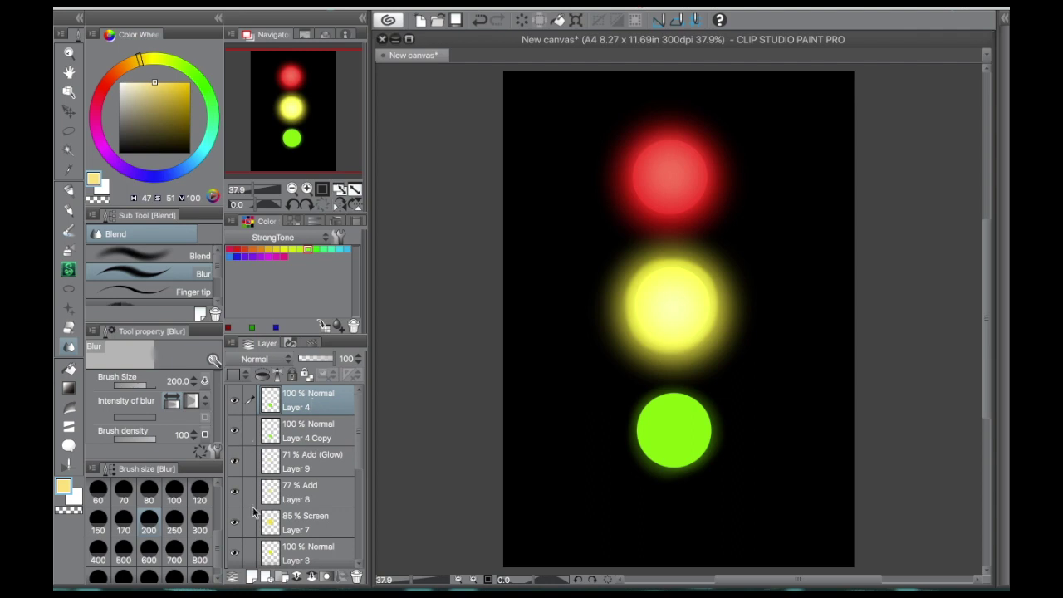
{"action": "left_click", "coordinate": [251, 578]}
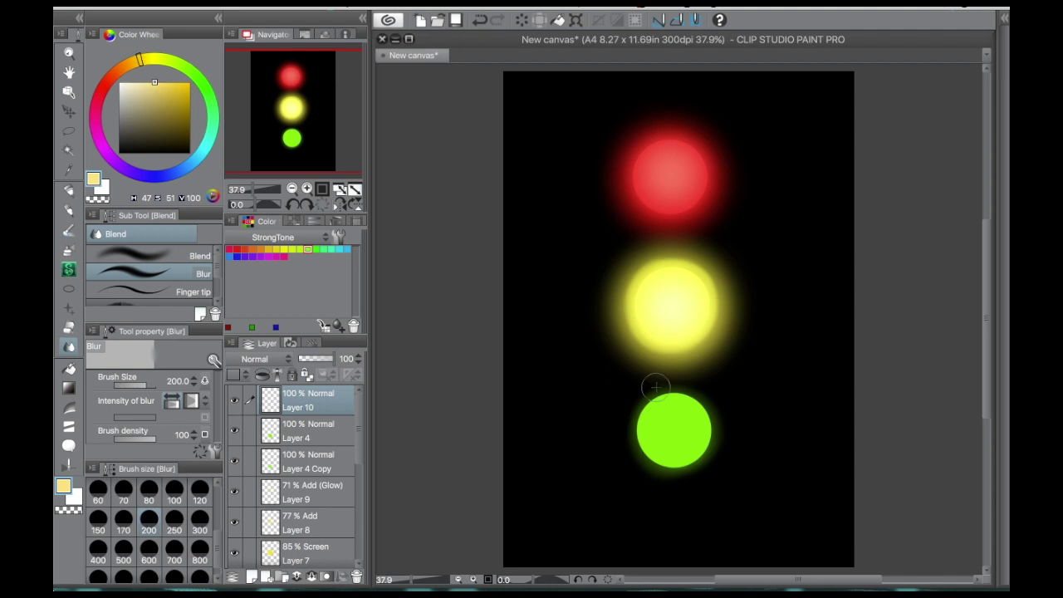
{"action": "left_click", "coordinate": [664, 432], "text": "alt"}
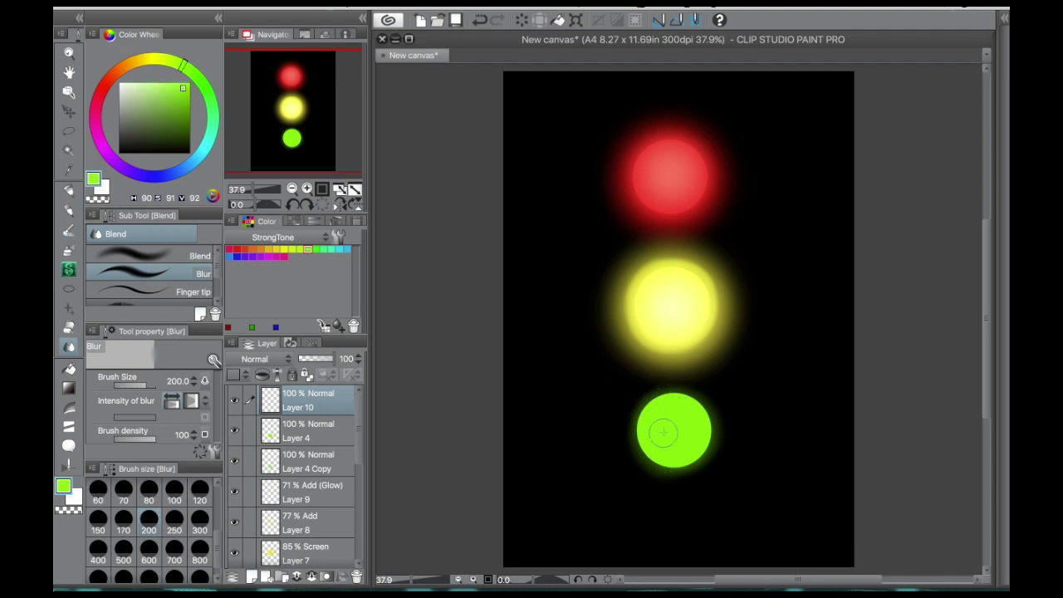
{"action": "left_click", "coordinate": [280, 363]}
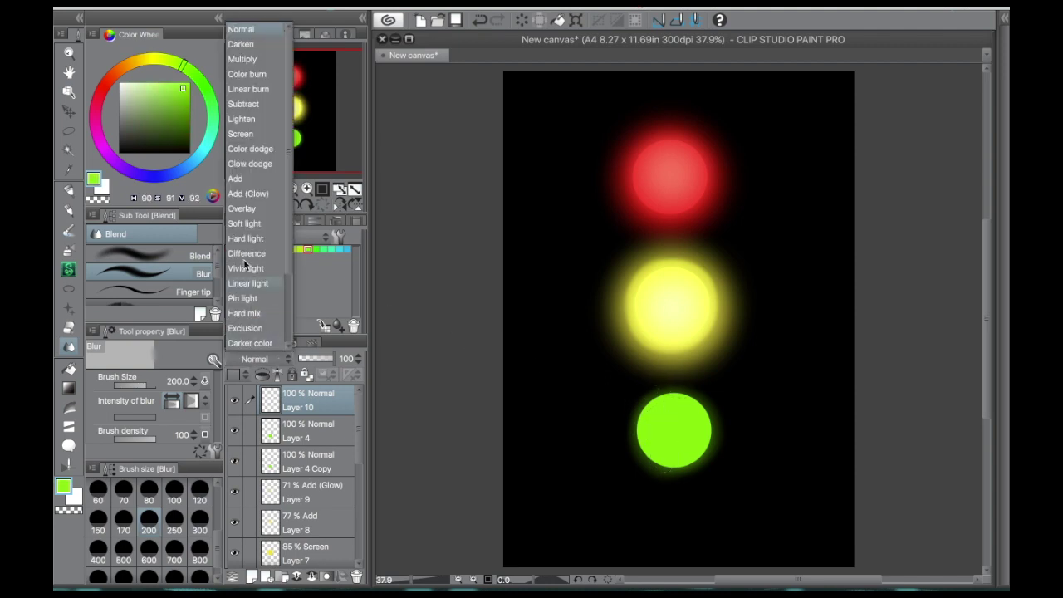
{"action": "left_click", "coordinate": [249, 139]}
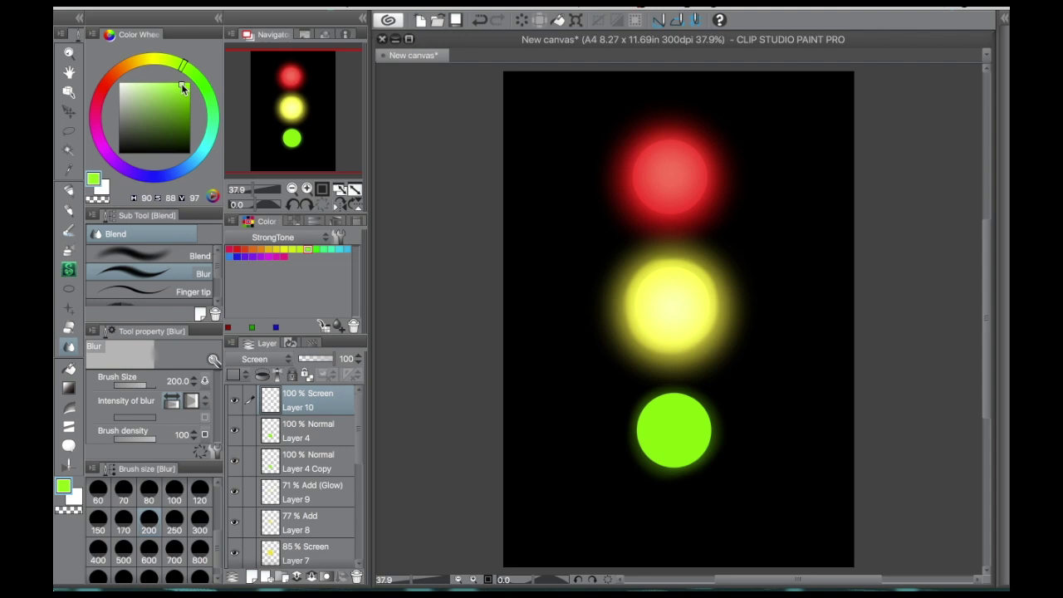
{"action": "mouse_move", "coordinate": [183, 89]}
{"action": "left_mouse_down"}
{"action": "mouse_move", "coordinate": [173, 90]}
{"action": "mouse_move", "coordinate": [175, 68]}
{"action": "left_mouse_up"}
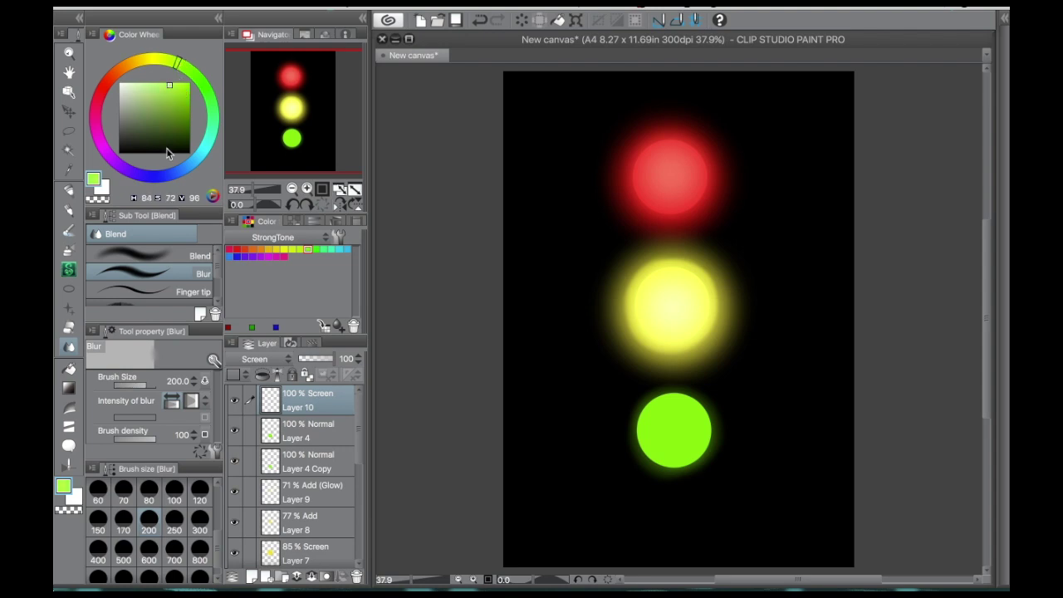
{"action": "left_click", "coordinate": [67, 250]}
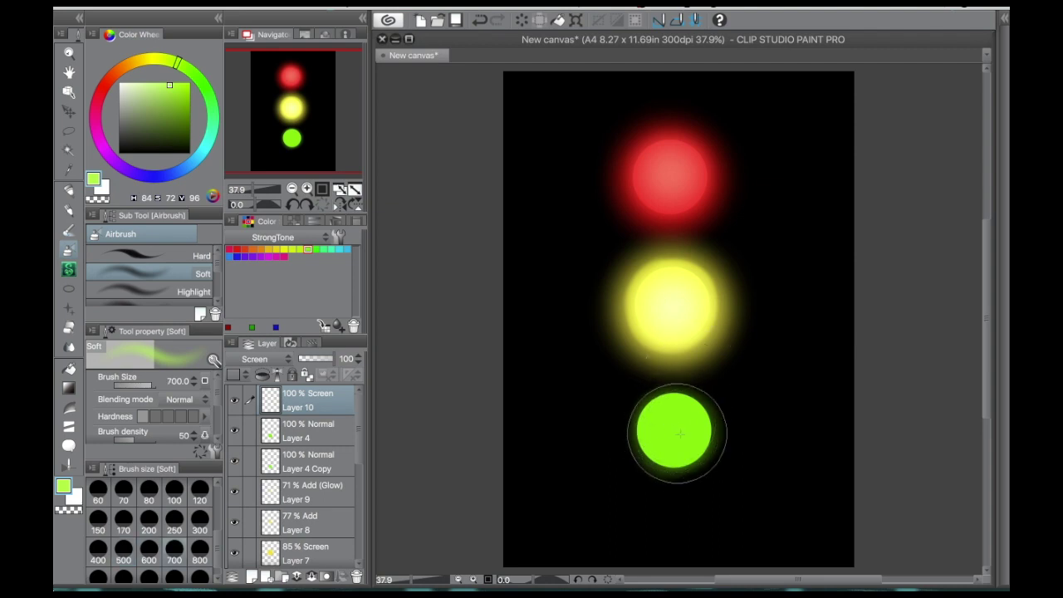
{"action": "mouse_move", "coordinate": [676, 433]}
{"action": "left_mouse_down"}
{"action": "mouse_move", "coordinate": [686, 439]}
{"action": "mouse_move", "coordinate": [669, 432]}
{"action": "left_mouse_up"}
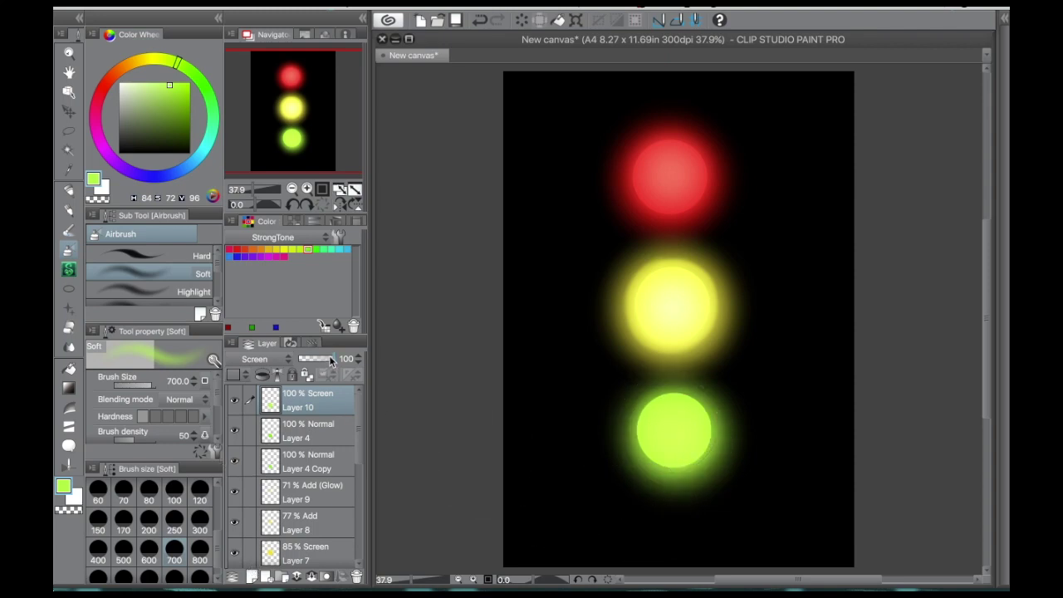
{"action": "left_click_drag", "start_coordinate": [330, 359], "coordinate": [328, 359]}
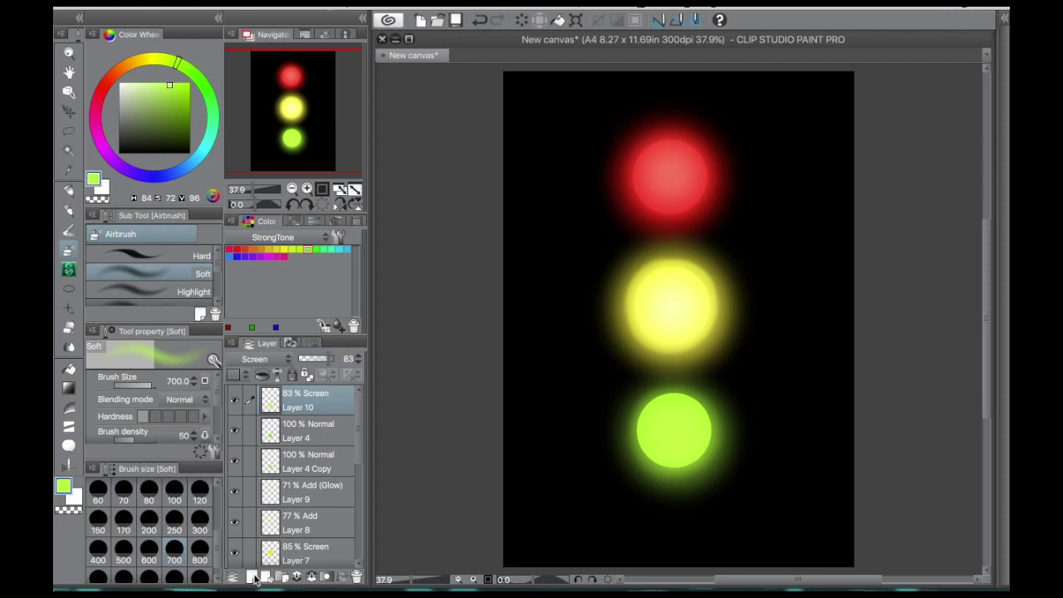
Step: Add Layer 11 in Add mode, shift the green slightly paler and yellower, brush size 500
{"action": "left_click", "coordinate": [253, 576]}
{"action": "left_click", "coordinate": [280, 364]}
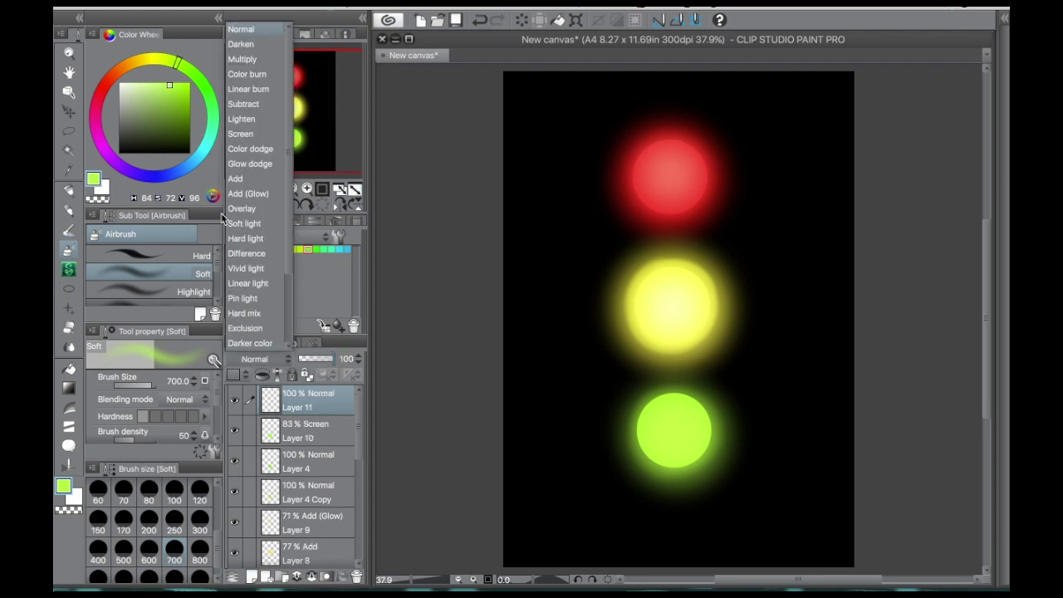
{"action": "left_click", "coordinate": [254, 182]}
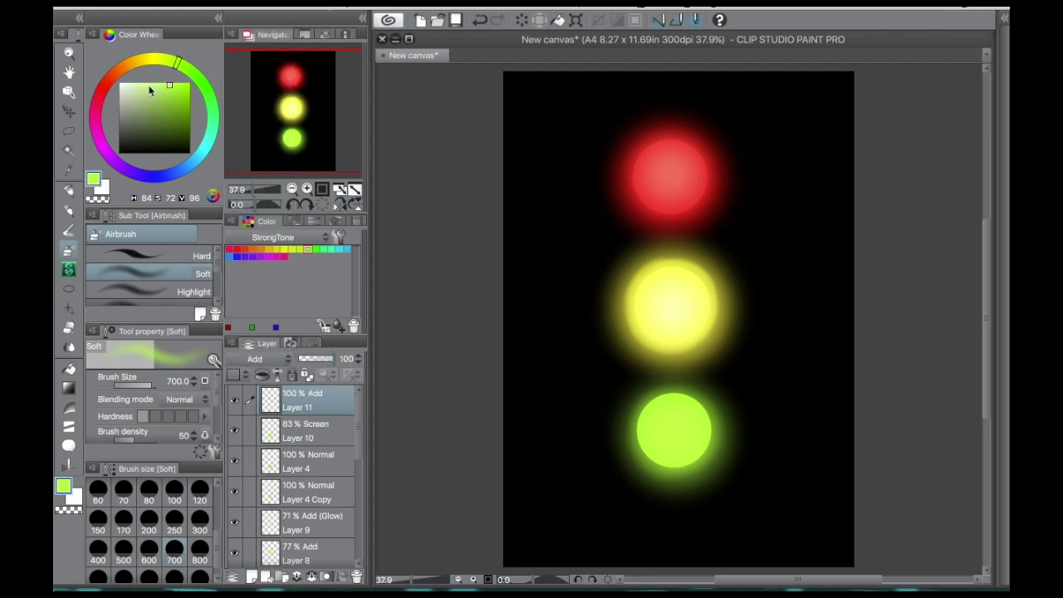
{"action": "left_click_drag", "start_coordinate": [167, 82], "coordinate": [161, 86]}
{"action": "left_click", "coordinate": [170, 66]}
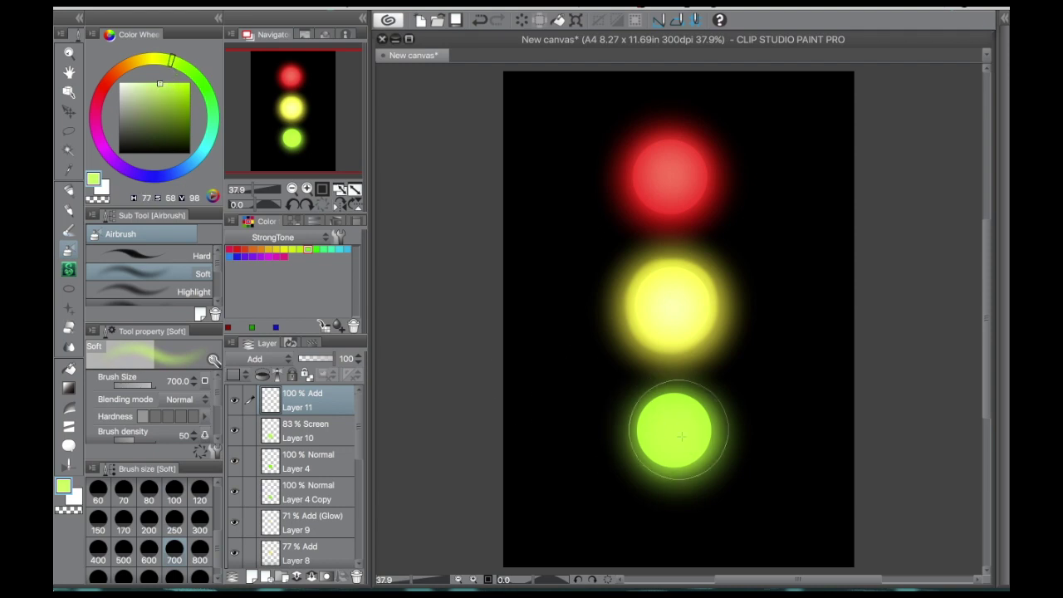
{"action": "key", "text": "bracketleft"}
{"action": "key", "text": "bracketleft"}
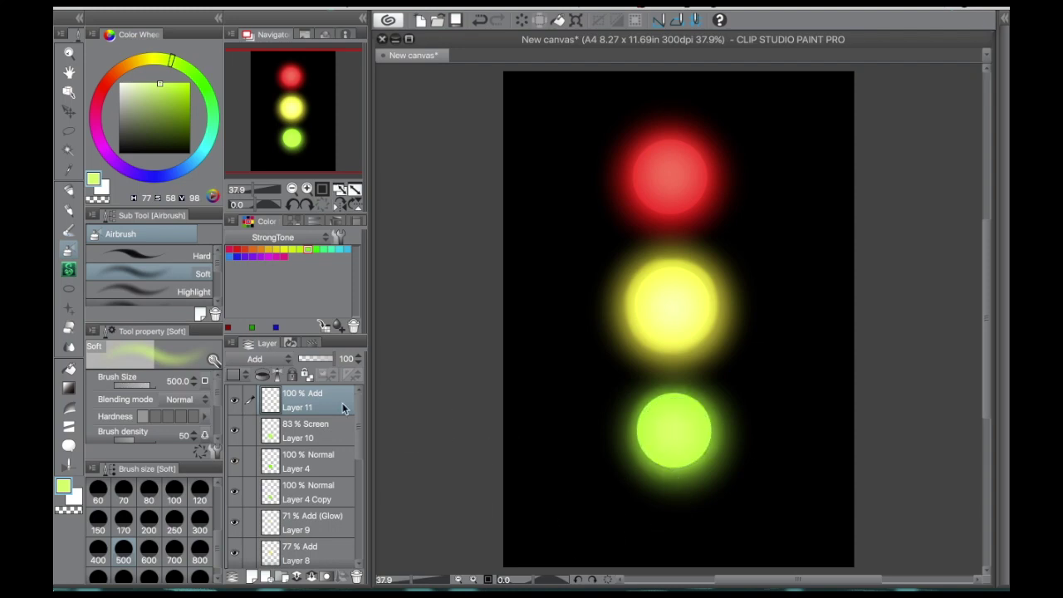
{"action": "left_click", "coordinate": [253, 578]}
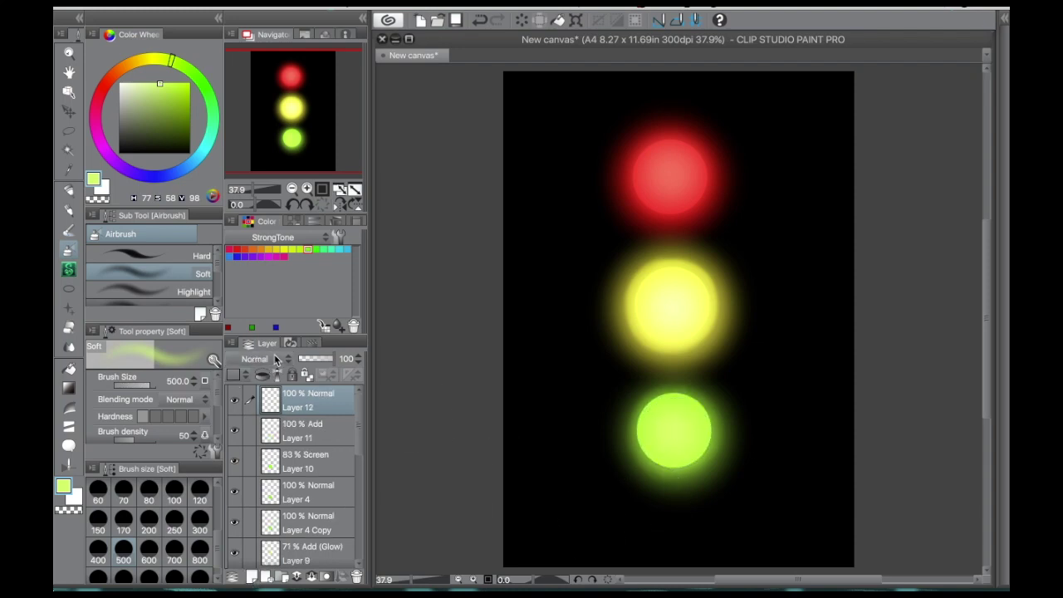
Step: Spray a white core on Add (Glow) Layer 12 at brush size 400, then set it to 46%
{"action": "left_click", "coordinate": [275, 359]}
{"action": "left_click", "coordinate": [261, 199]}
{"action": "left_click", "coordinate": [103, 189]}
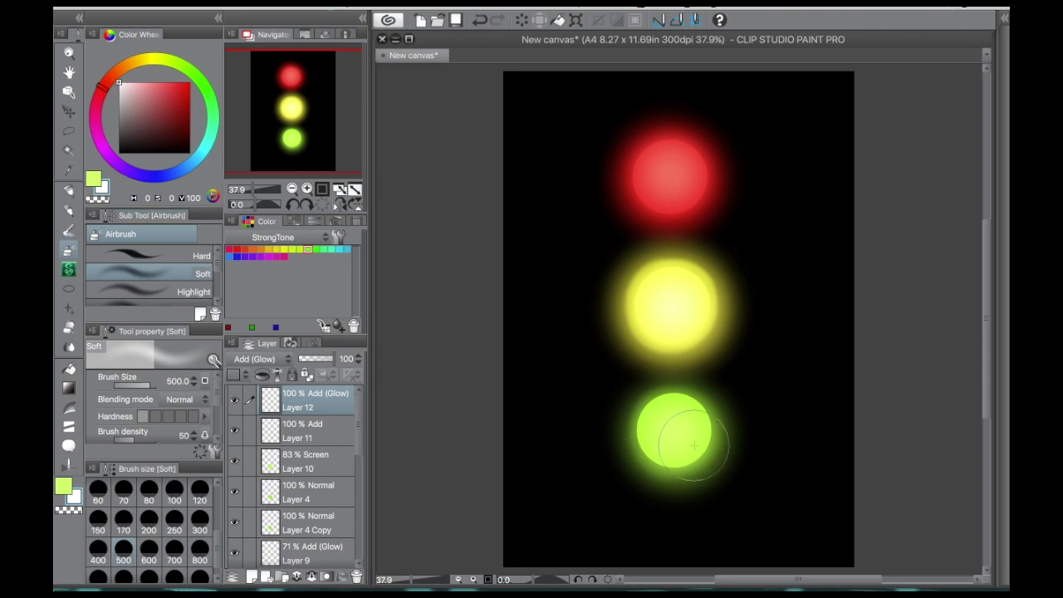
{"action": "key", "text": "bracketleft"}
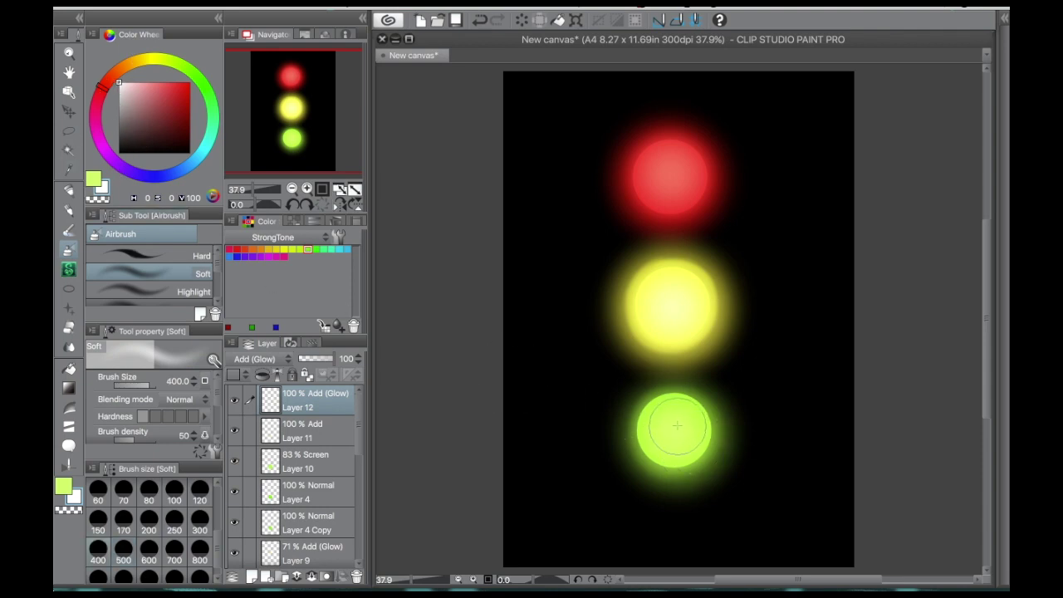
{"action": "left_click_drag", "start_coordinate": [675, 430], "coordinate": [676, 432]}
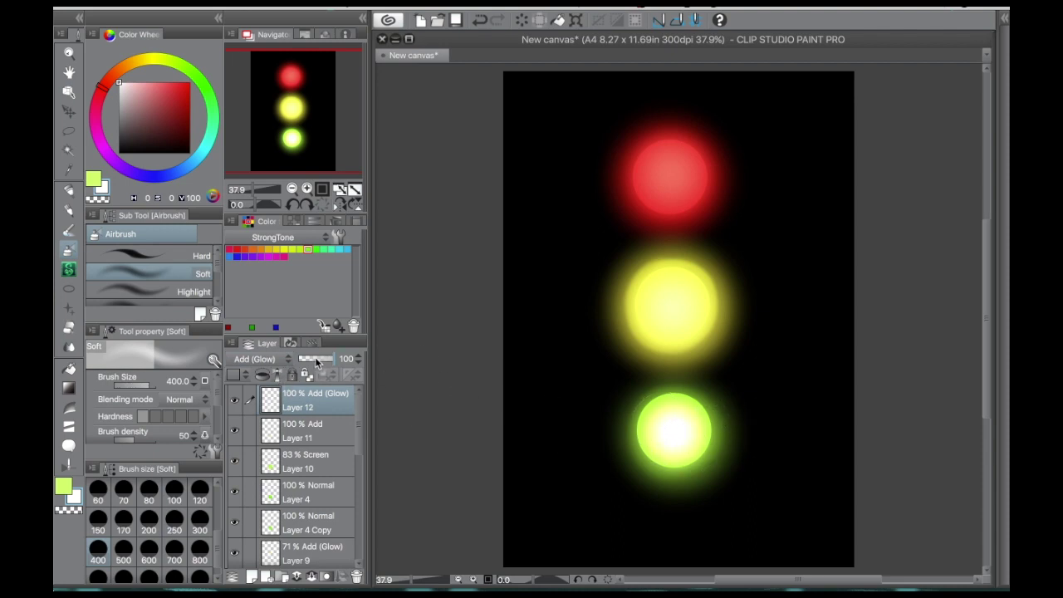
{"action": "left_click_drag", "start_coordinate": [327, 359], "coordinate": [313, 361]}
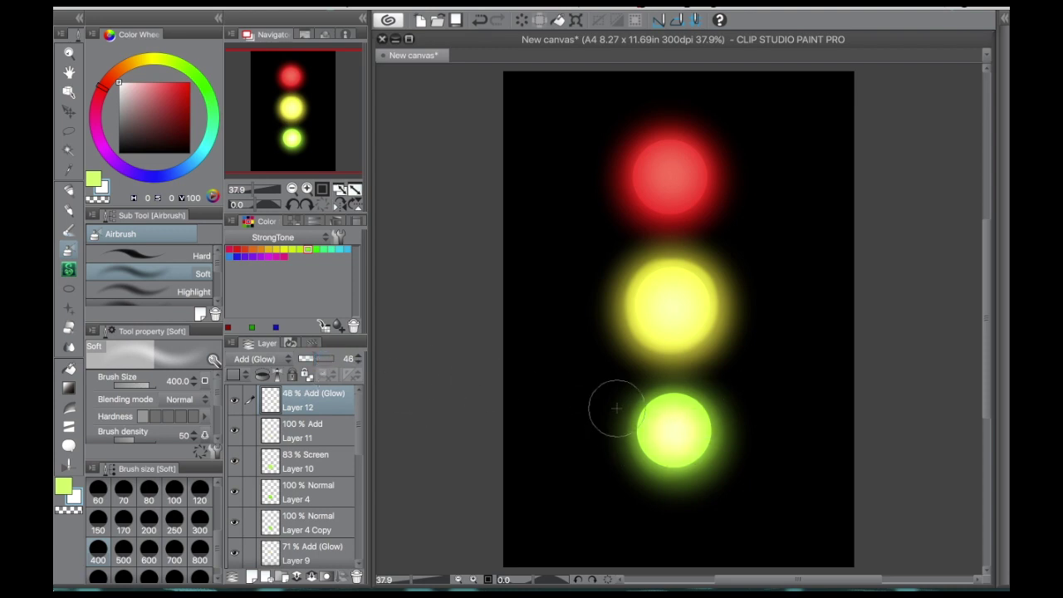
Step: Raise Layer 10's green glow to 96% opacity
{"action": "left_click", "coordinate": [327, 457]}
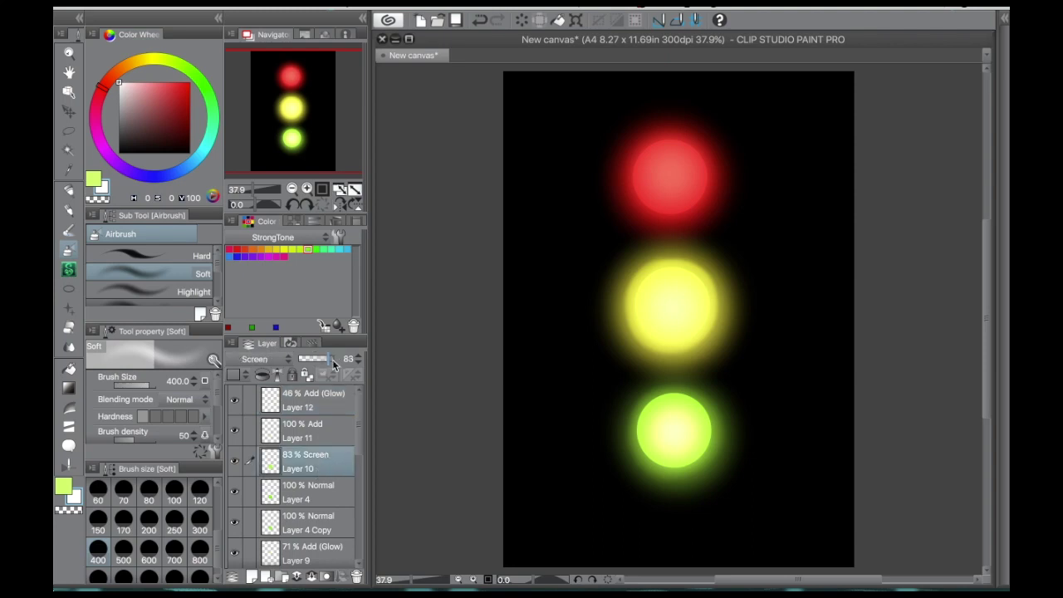
{"action": "left_click_drag", "start_coordinate": [327, 359], "coordinate": [332, 362]}
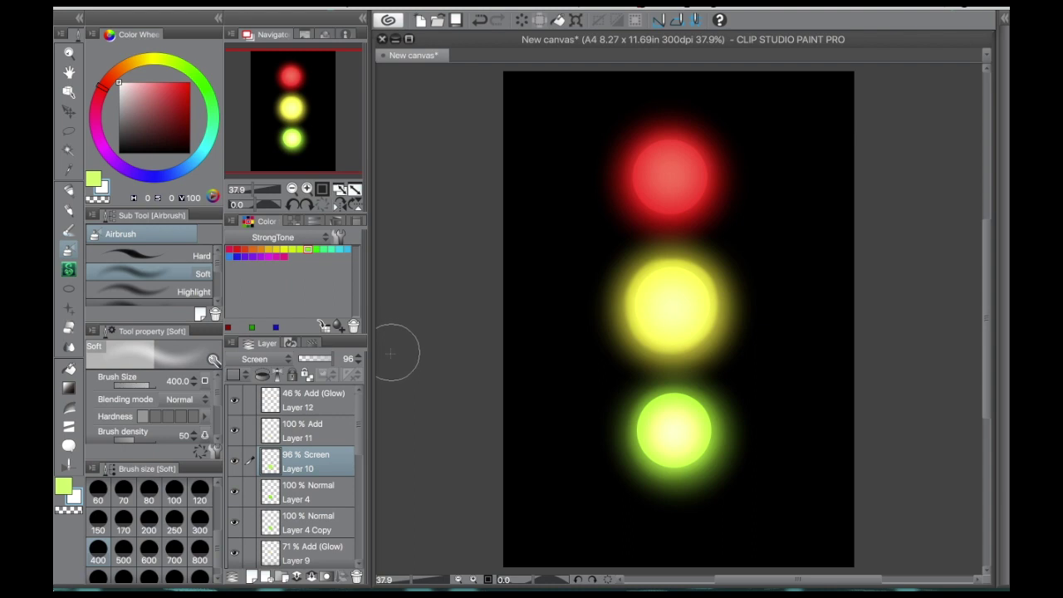
{"action": "left_click", "coordinate": [320, 404]}
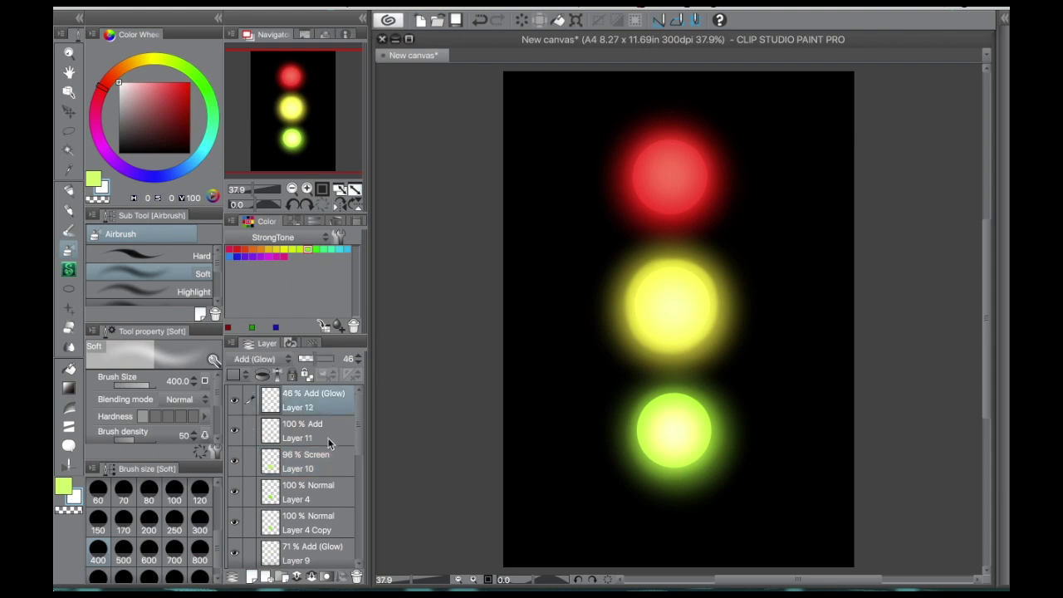
{"action": "left_click", "coordinate": [251, 577]}
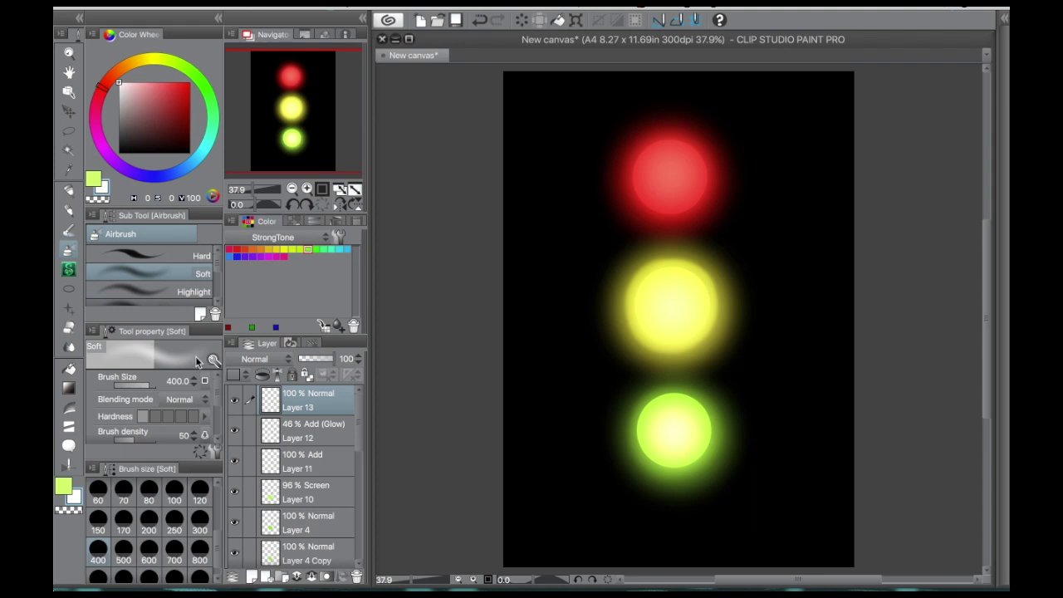
Step: Spray light green specks around the green light on Screen Layer 13 at brush sizes 300 and 500
{"action": "left_click", "coordinate": [286, 357]}
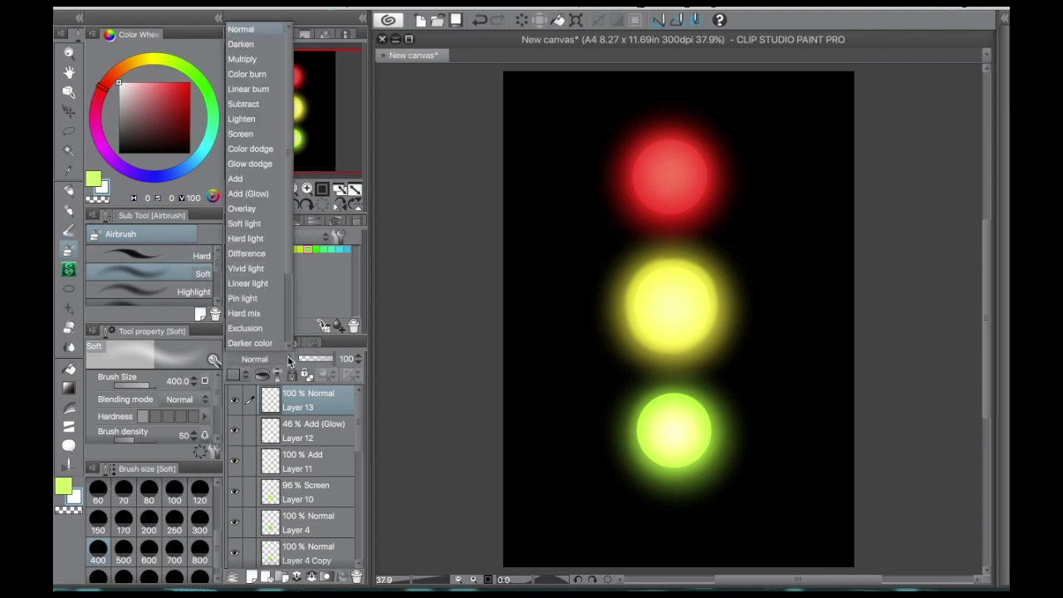
{"action": "left_click", "coordinate": [260, 134]}
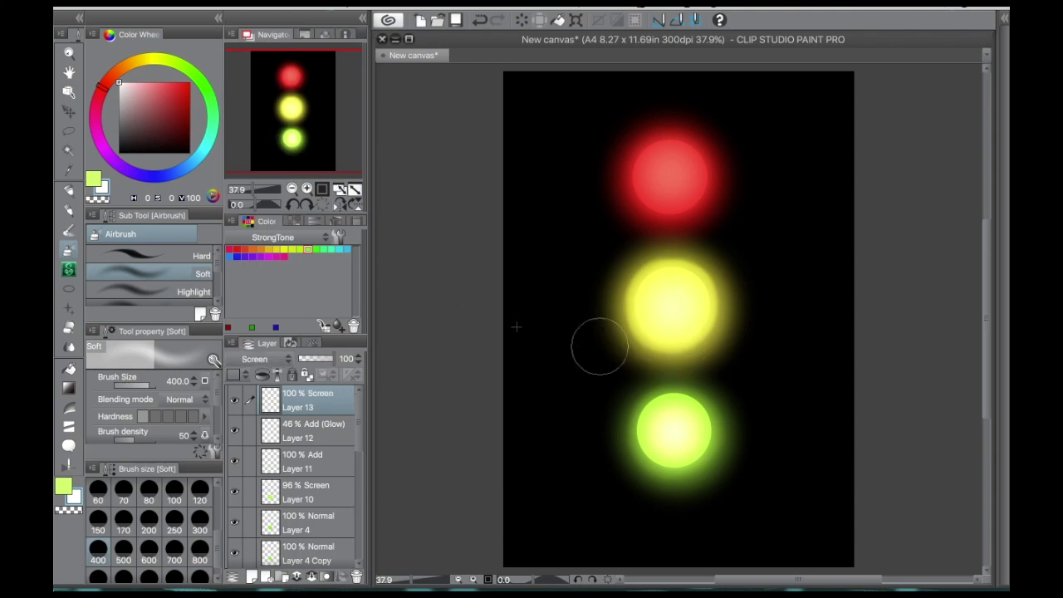
{"action": "left_click", "coordinate": [90, 186]}
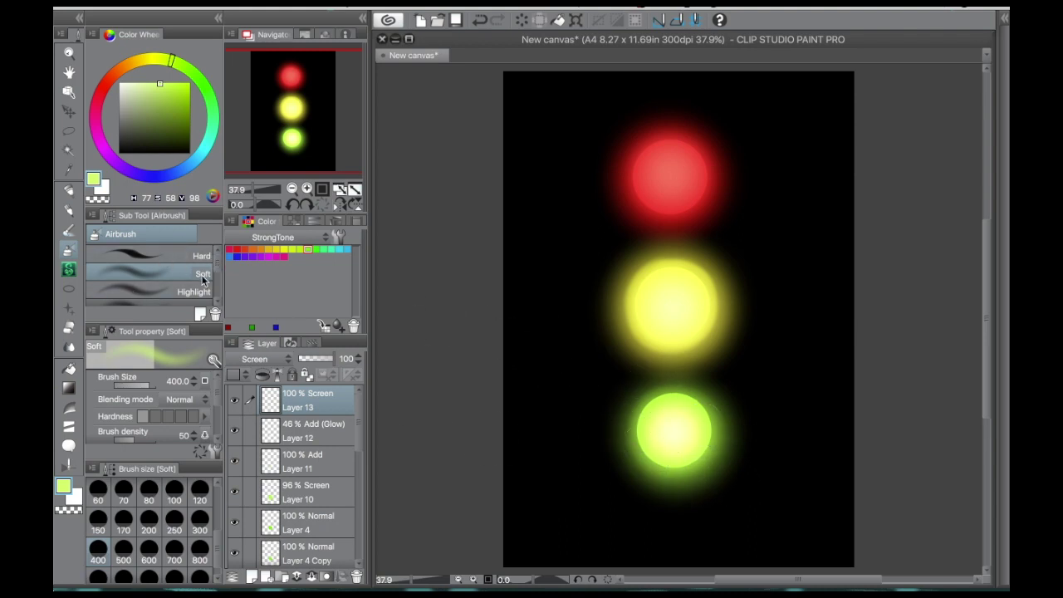
{"action": "scroll", "coordinate": [214, 265], "scroll_direction": "down", "scroll_amount": 3}
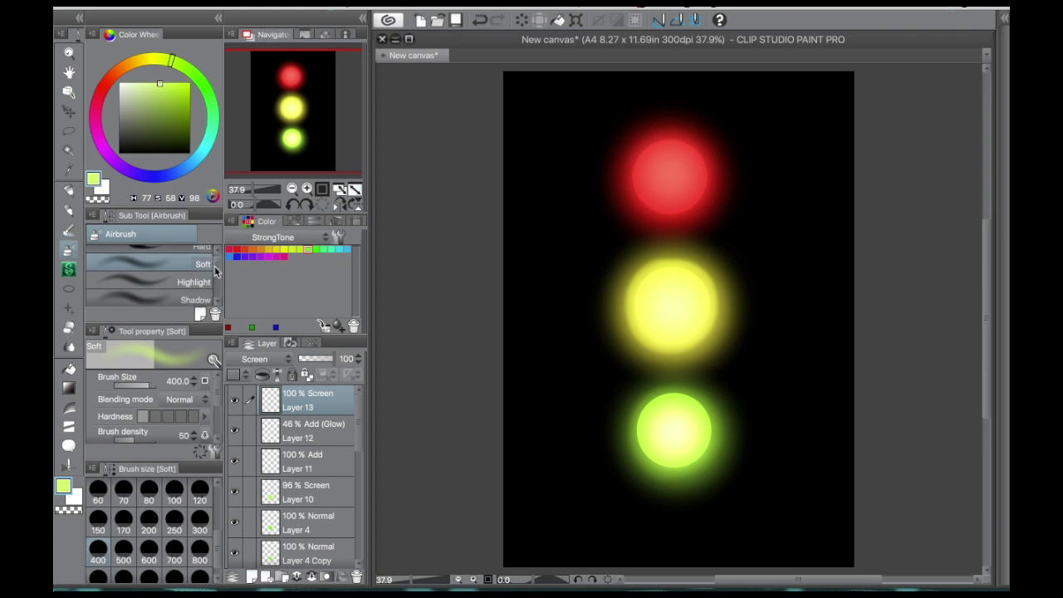
{"action": "left_click", "coordinate": [178, 264]}
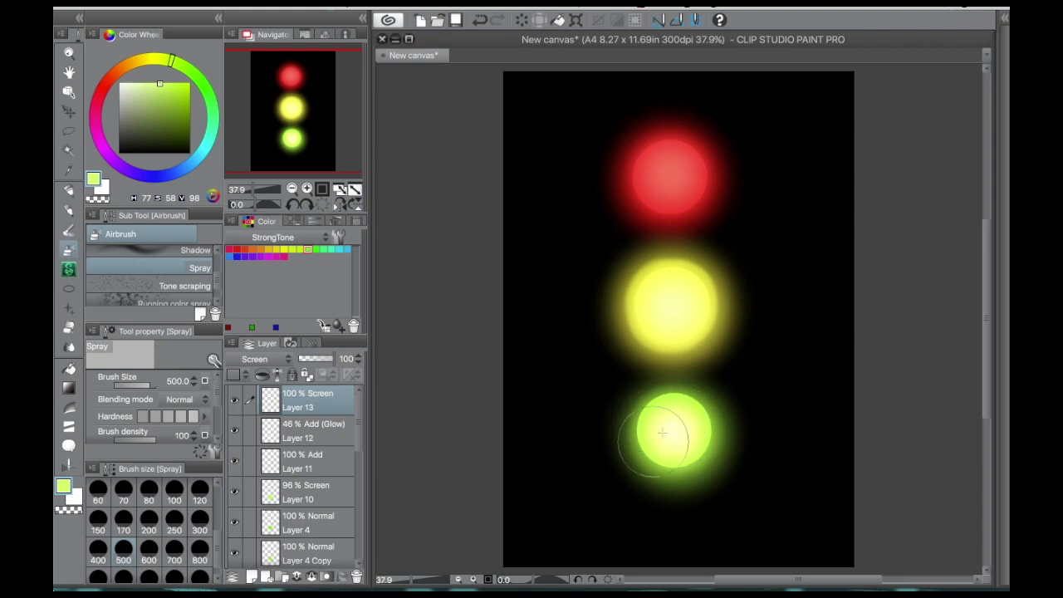
{"action": "mouse_move", "coordinate": [671, 406]}
{"action": "left_mouse_down"}
{"action": "mouse_move", "coordinate": [640, 407]}
{"action": "mouse_move", "coordinate": [635, 436]}
{"action": "mouse_move", "coordinate": [683, 473]}
{"action": "mouse_move", "coordinate": [720, 440]}
{"action": "mouse_move", "coordinate": [673, 387]}
{"action": "mouse_move", "coordinate": [645, 410]}
{"action": "mouse_move", "coordinate": [694, 402]}
{"action": "mouse_move", "coordinate": [678, 471]}
{"action": "mouse_move", "coordinate": [660, 403]}
{"action": "mouse_move", "coordinate": [660, 462]}
{"action": "mouse_move", "coordinate": [675, 429]}
{"action": "mouse_move", "coordinate": [650, 419]}
{"action": "left_mouse_up"}
{"action": "key", "text": "bracketleft"}
{"action": "key", "text": "bracketleft"}
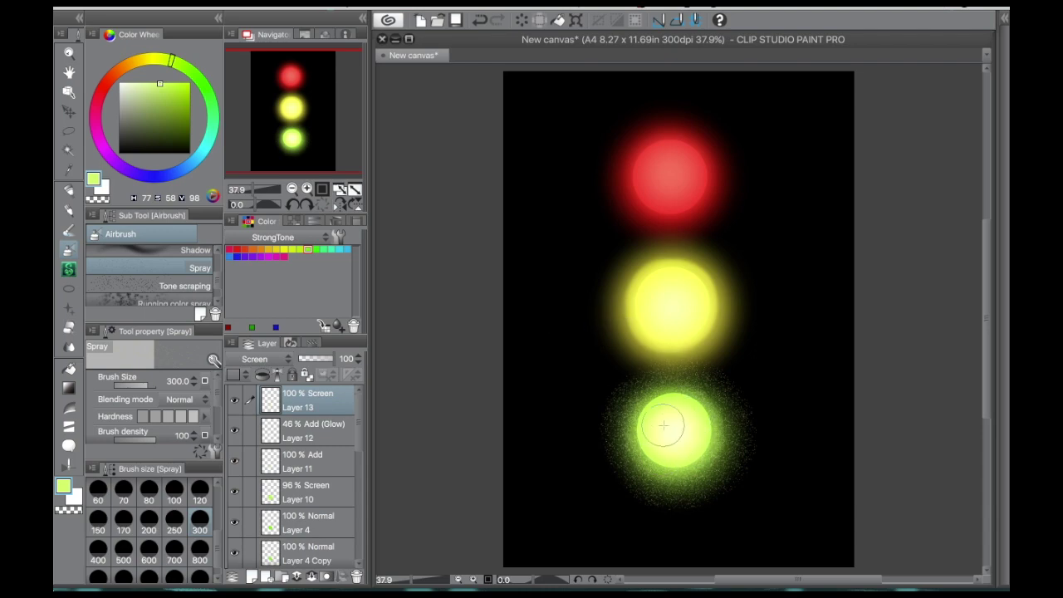
{"action": "key", "text": "bracketright"}
{"action": "key", "text": "bracketright"}
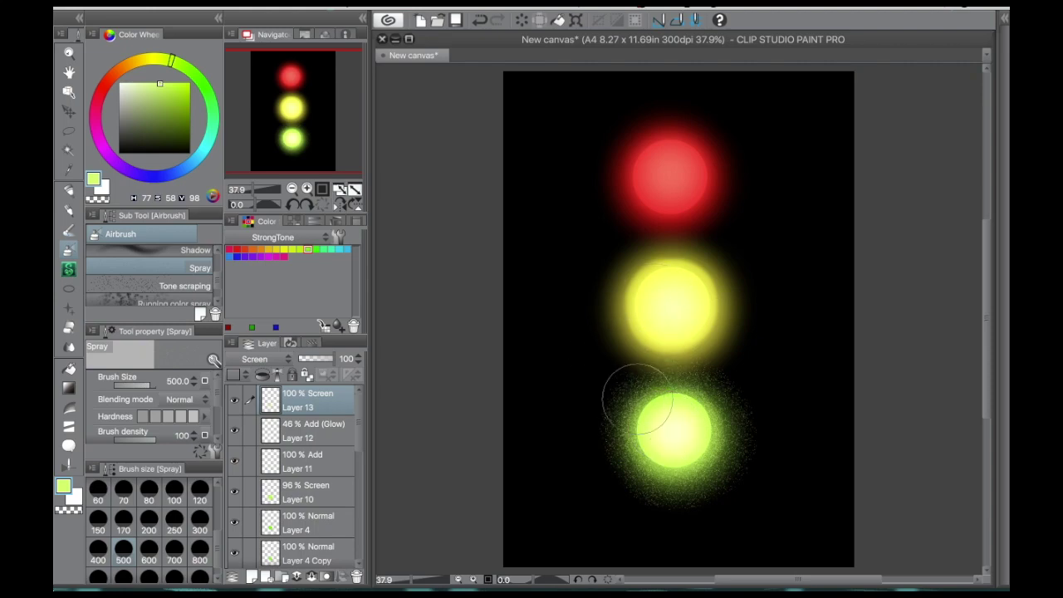
{"action": "mouse_move", "coordinate": [638, 399]}
{"action": "left_mouse_down"}
{"action": "mouse_move", "coordinate": [688, 487]}
{"action": "mouse_move", "coordinate": [672, 427]}
{"action": "mouse_move", "coordinate": [672, 463]}
{"action": "left_mouse_up"}
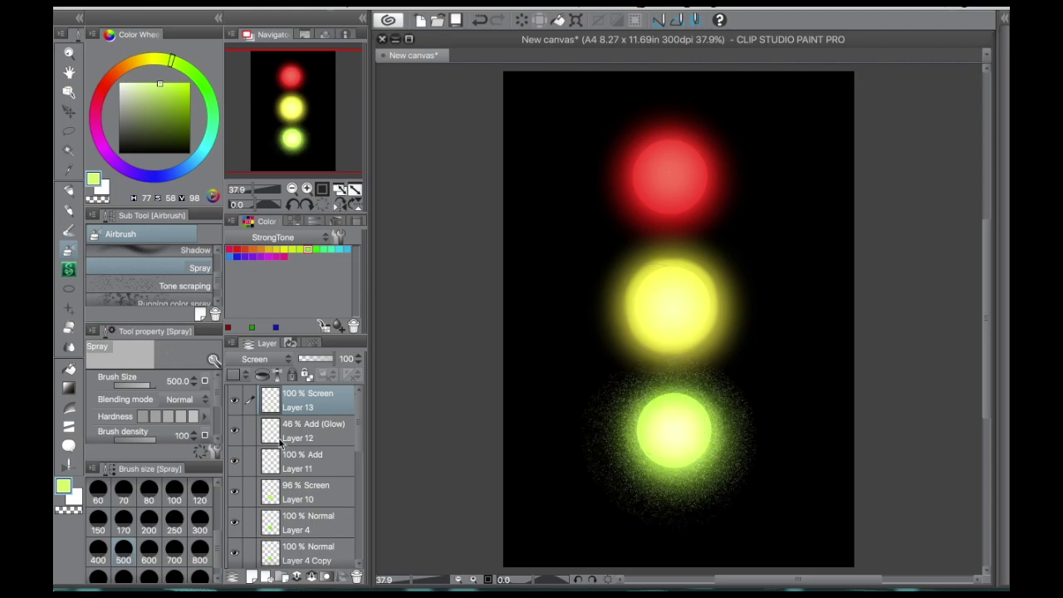
{"action": "left_click", "coordinate": [252, 577]}
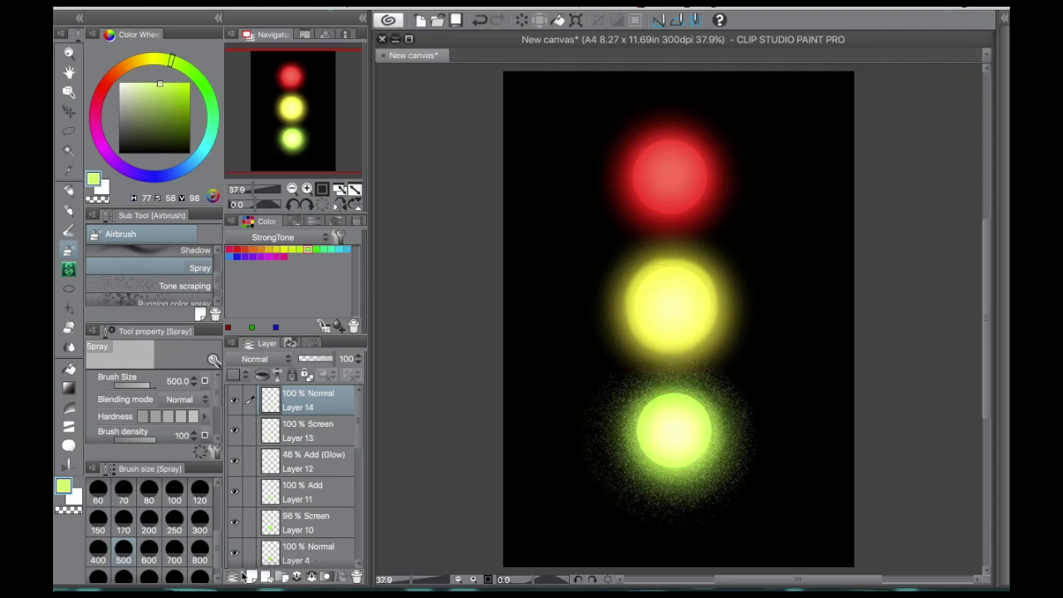
Step: Set Layer 14 to Add (Glow) and spray the green light's centre at brush size 200
{"action": "left_click", "coordinate": [255, 359]}
{"action": "left_click", "coordinate": [264, 196]}
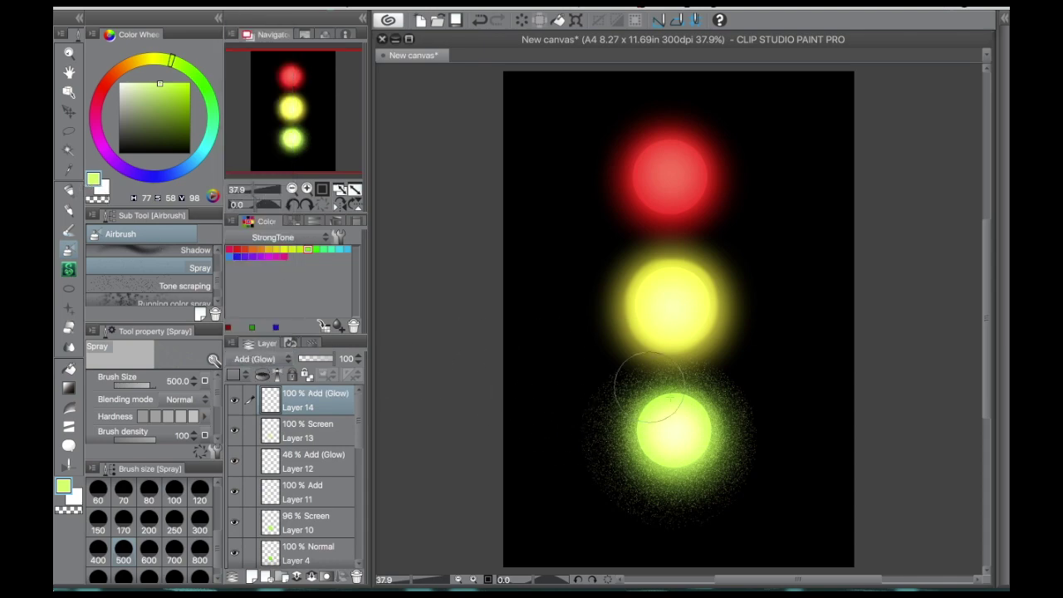
{"action": "key", "text": "bracketleft"}
{"action": "key", "text": "bracketleft"}
{"action": "key", "text": "bracketleft"}
{"action": "key", "text": "bracketleft"}
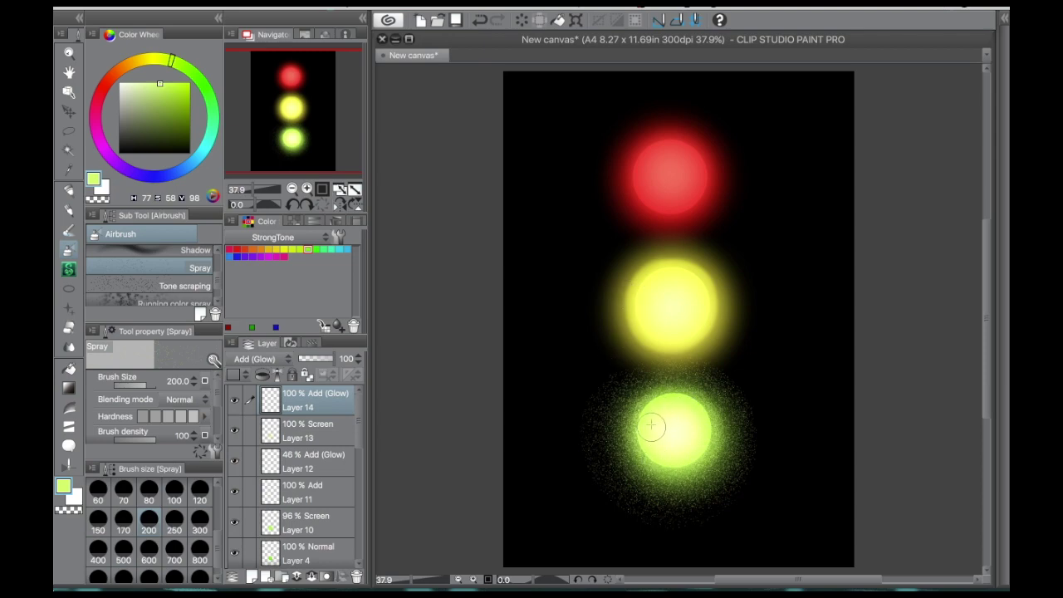
{"action": "mouse_move", "coordinate": [672, 449]}
{"action": "left_mouse_down"}
{"action": "mouse_move", "coordinate": [670, 399]}
{"action": "mouse_move", "coordinate": [650, 397]}
{"action": "mouse_move", "coordinate": [654, 408]}
{"action": "mouse_move", "coordinate": [687, 408]}
{"action": "mouse_move", "coordinate": [666, 415]}
{"action": "mouse_move", "coordinate": [693, 412]}
{"action": "left_mouse_up"}
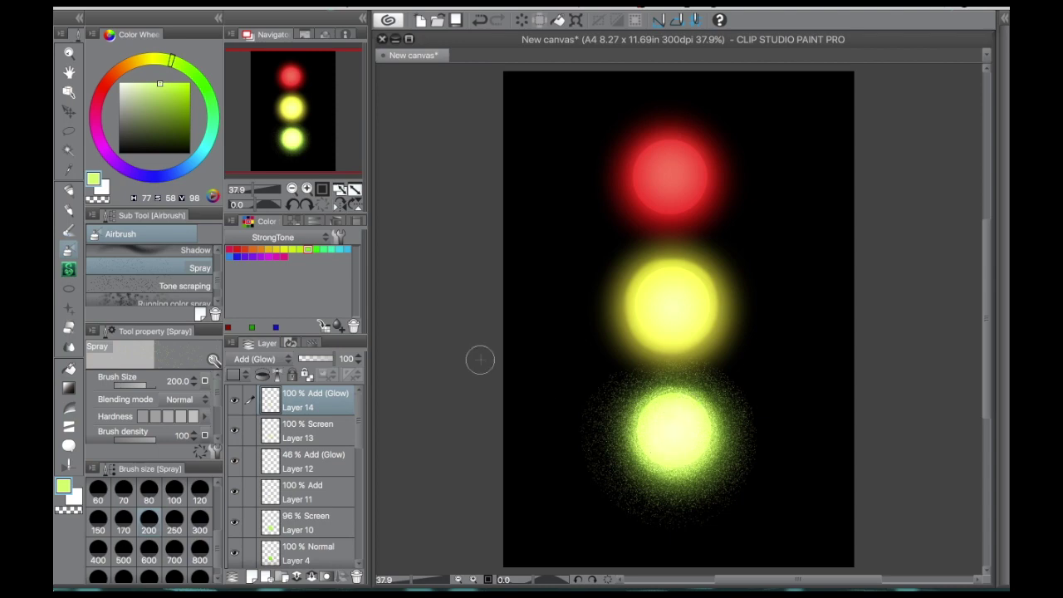
{"action": "left_click", "coordinate": [339, 472]}
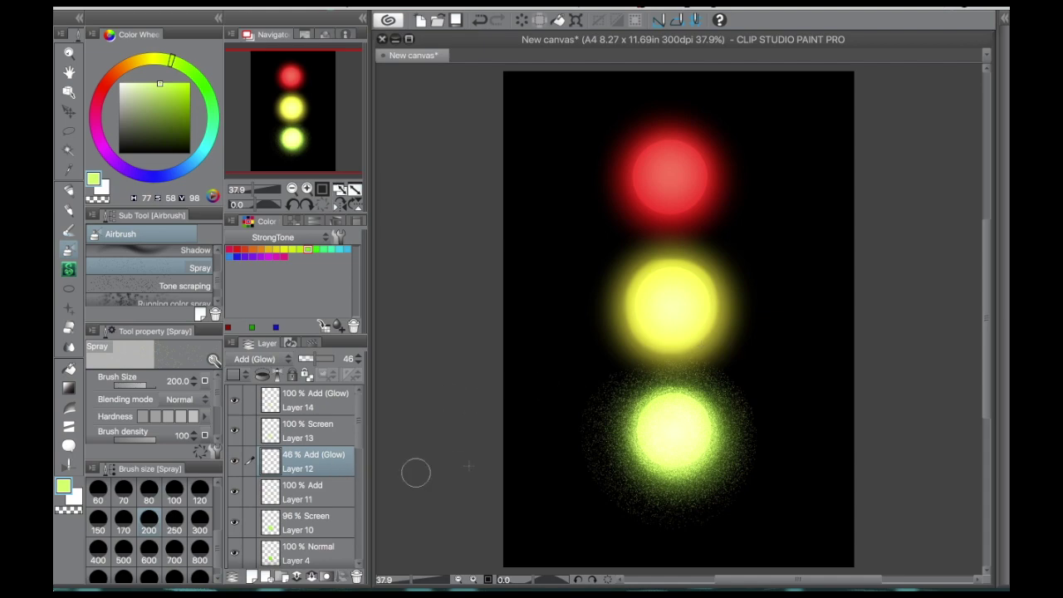